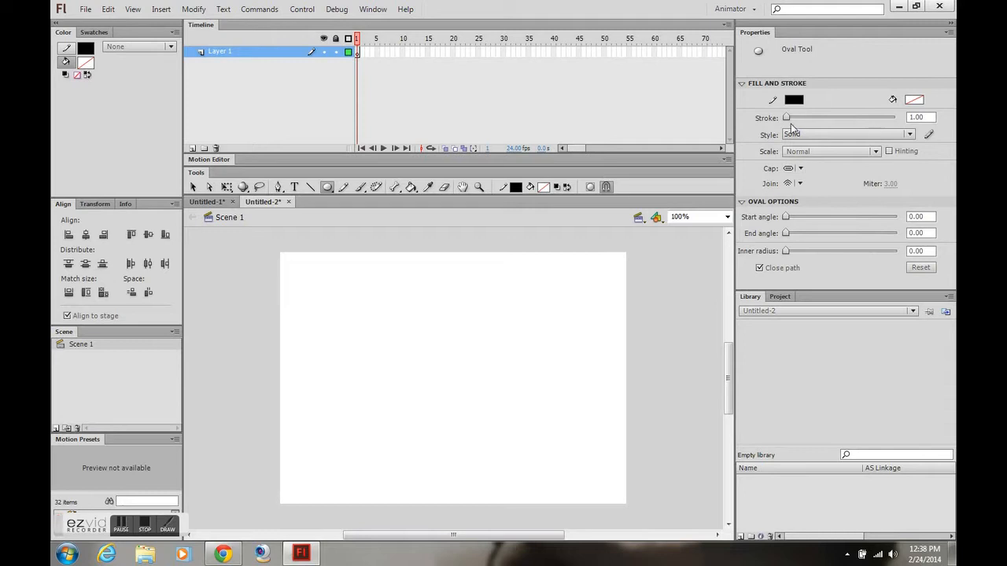
# - Draw an unfilled circle about 223 px in diameter on the stage with a black stroke of 5
pyautogui.click(917, 117)
pyautogui.write('5')
pyautogui.press('Return')
pyautogui.moveTo(344, 291); pyautogui.dragTo(538, 395)
pyautogui.hotkey('ctrl', 'z')
pyautogui.moveTo(419, 280); pyautogui.dragTo(562, 423)
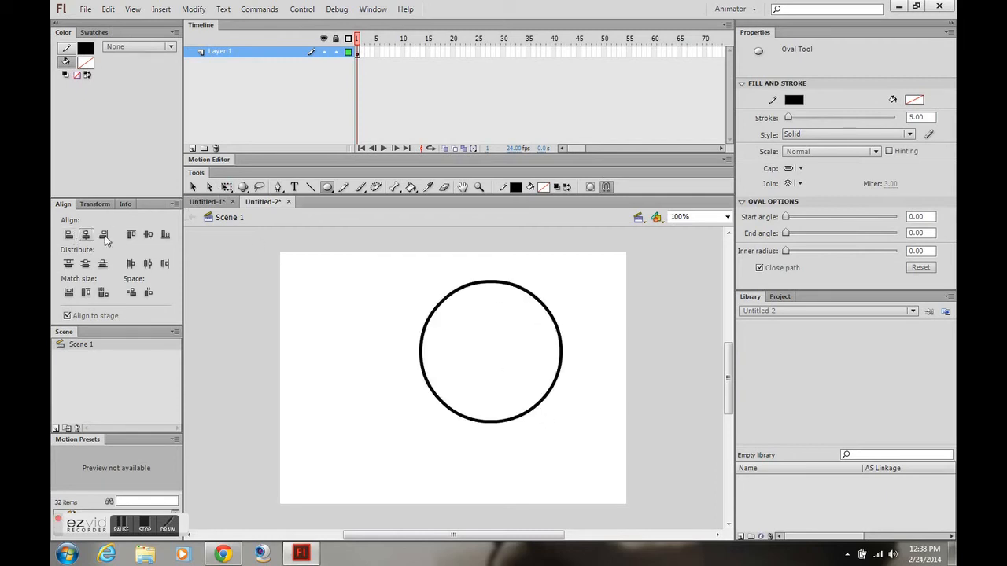
# - Centre the circle horizontally and vertically on the stage
pyautogui.click(236, 50)
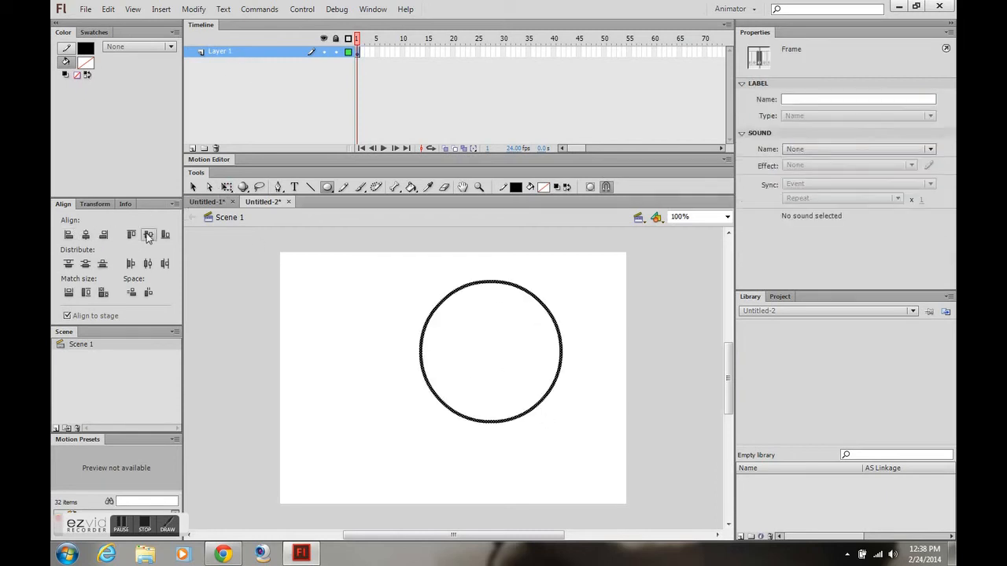
pyautogui.click(90, 238)
pyautogui.click(148, 234)
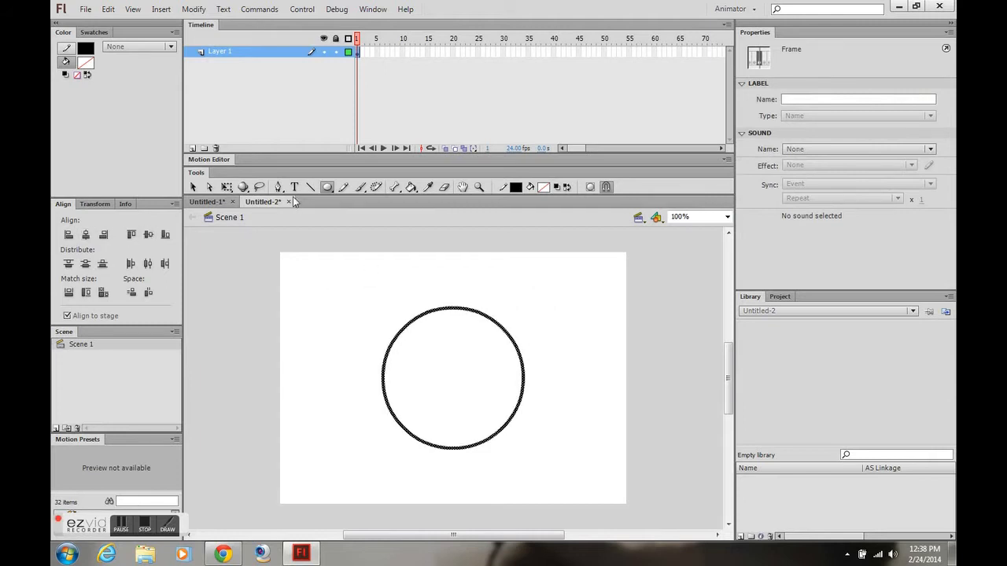
# - Draw one vertical and one horizontal line across the circle through its middle to form the wheel's spokes
pyautogui.click(311, 187)
pyautogui.moveTo(450, 308); pyautogui.dragTo(457, 446)
pyautogui.hotkey('ctrl', 'z')
pyautogui.hotkey('ctrl', 'z')
pyautogui.moveTo(451, 309); pyautogui.dragTo(453, 448)
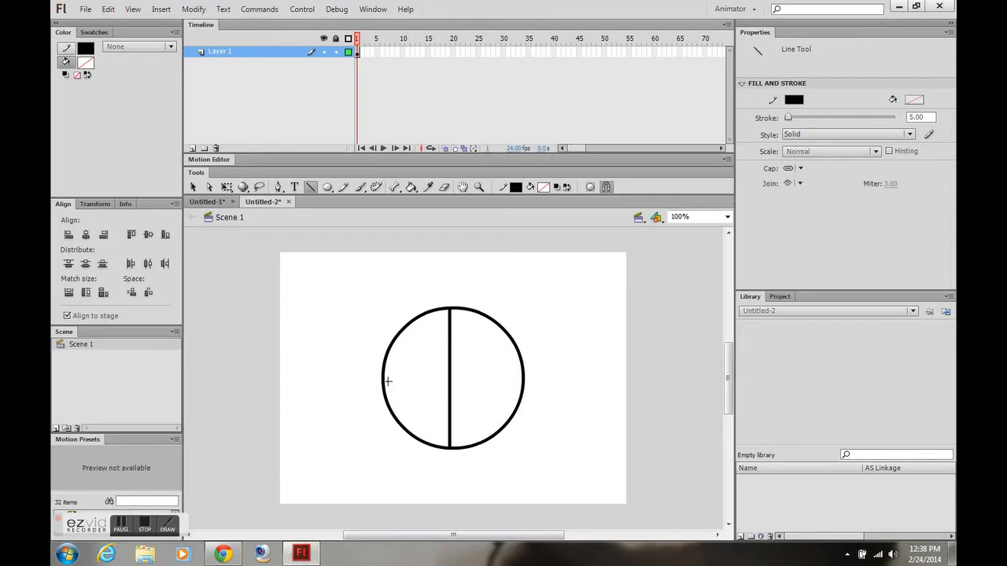
pyautogui.moveTo(441, 385); pyautogui.dragTo(522, 386)
# - Nudge both halves of the vertical spoke right until it runs through the circle's centre
pyautogui.click(193, 186)
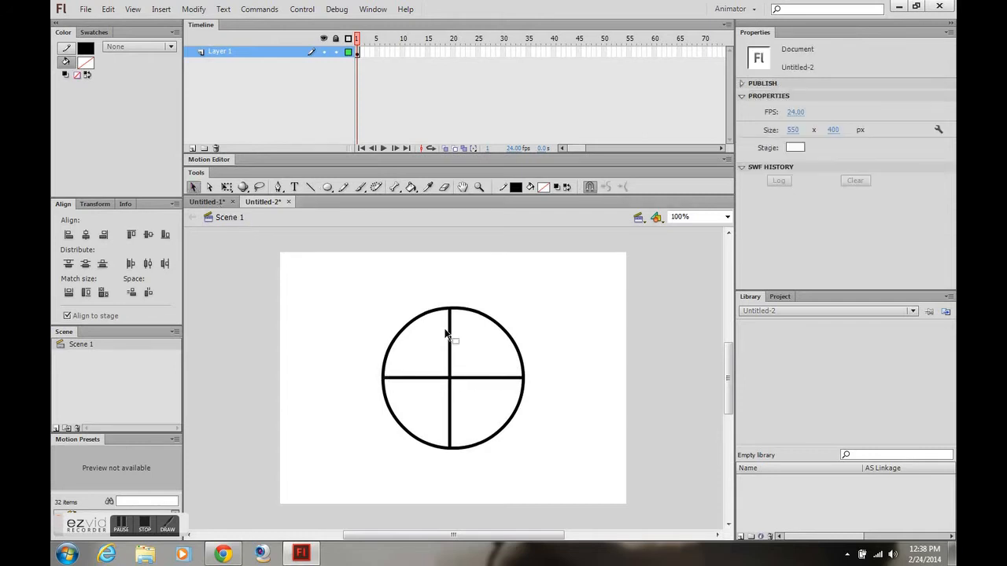
pyautogui.click(450, 339)
pyautogui.keyDown('shift'); pyautogui.click(452, 407); pyautogui.keyUp('shift')
pyautogui.press('Right')
pyautogui.press('Right')
pyautogui.press('Right')
pyautogui.press('Right')
pyautogui.press('Right')
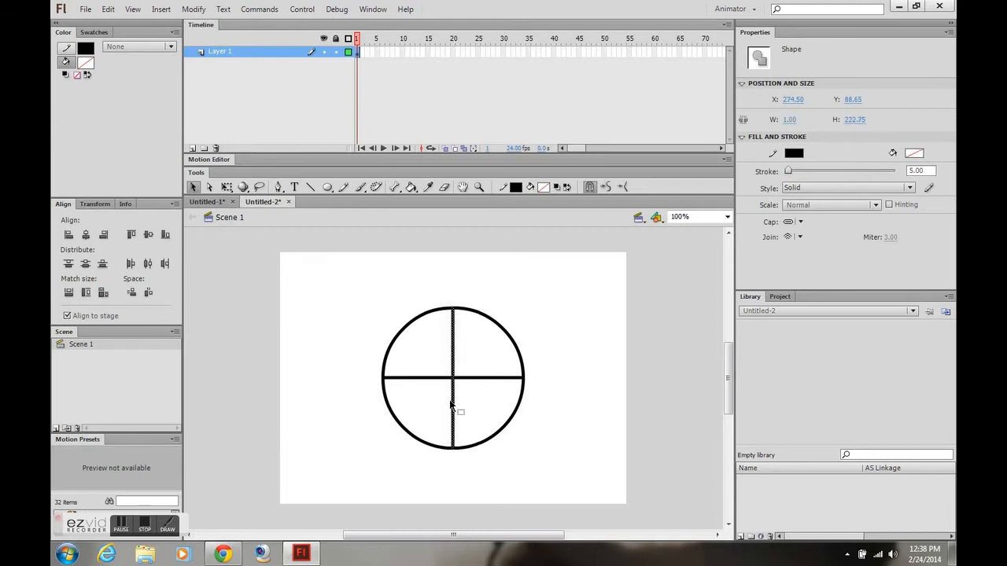
pyautogui.click(541, 312)
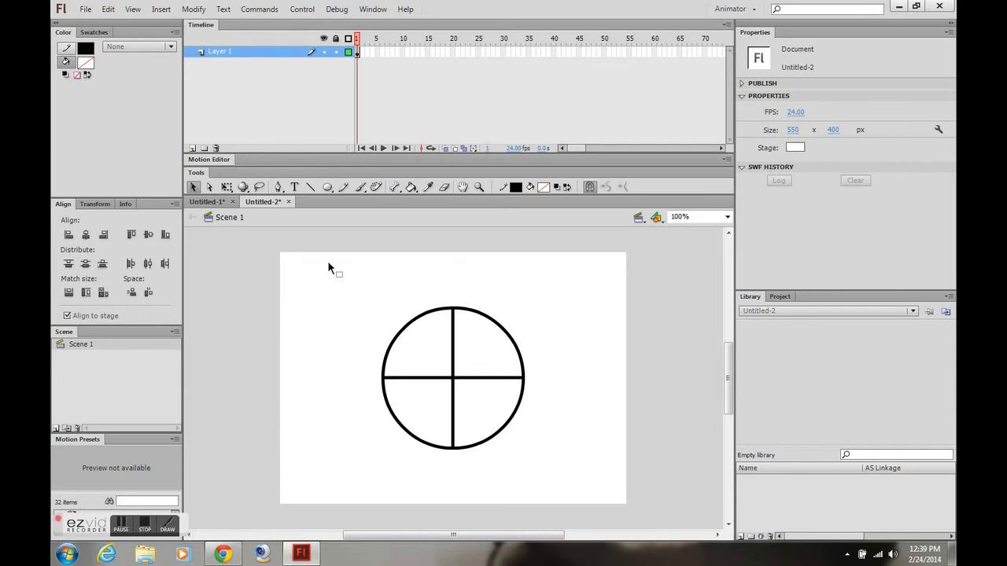
# - Convert the whole circle-and-spokes drawing to a graphic symbol named gr_Wheel
pyautogui.hotkey('ctrl', 'a')
pyautogui.rightClick(453, 343)
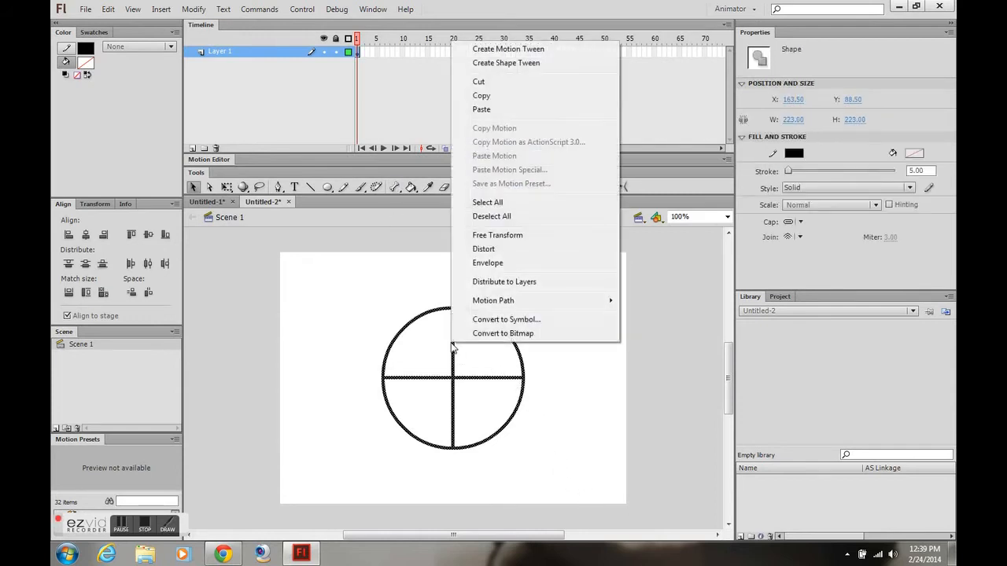
pyautogui.click(507, 319)
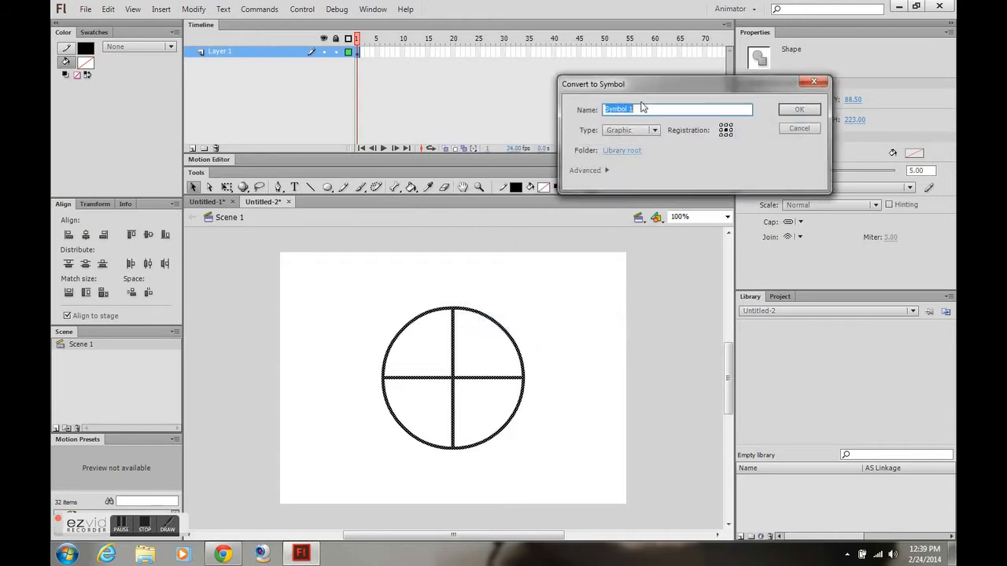
pyautogui.write('gr_Wheel')
pyautogui.press('Return')
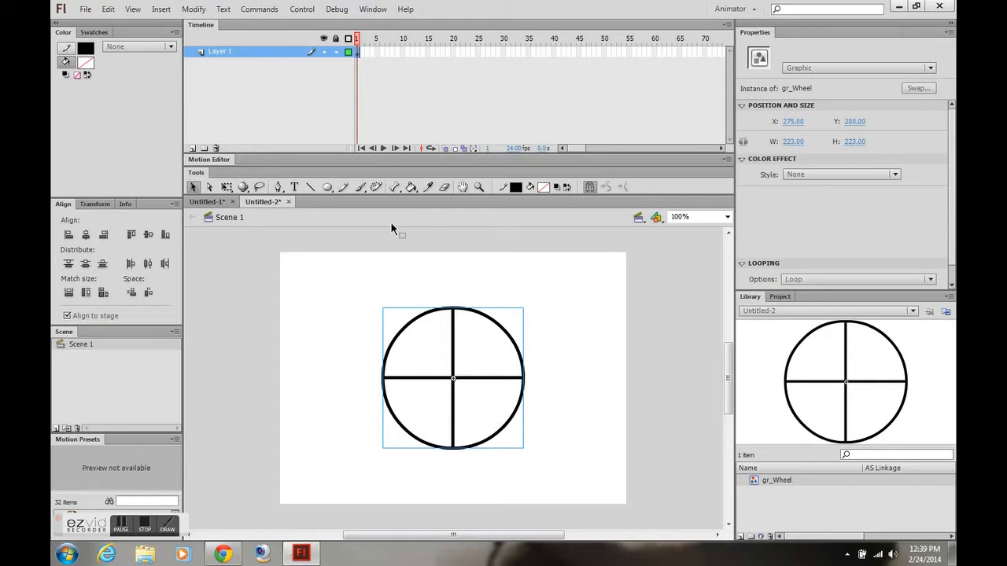
# - Add a layer above the wheel drawing, and name the lower layer wheel and the upper one Light
pyautogui.click(333, 190)
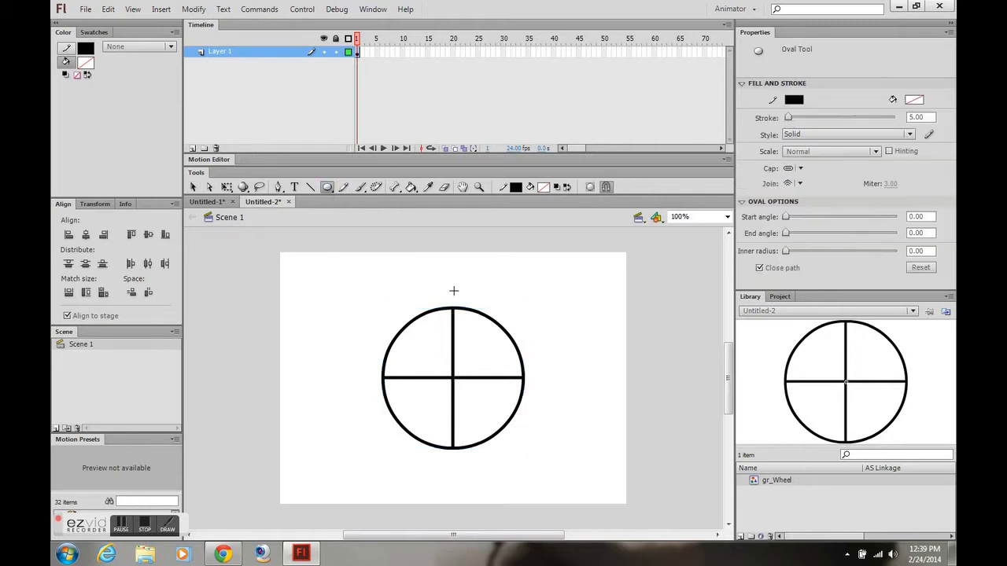
pyautogui.click(192, 148)
pyautogui.doubleClick(221, 63)
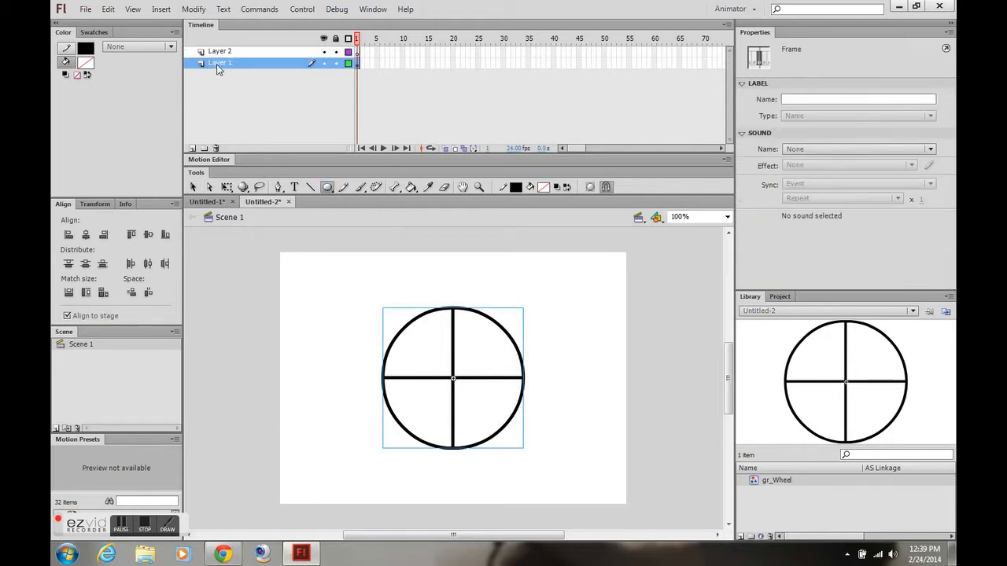
pyautogui.write('Wheel')
pyautogui.press('Return')
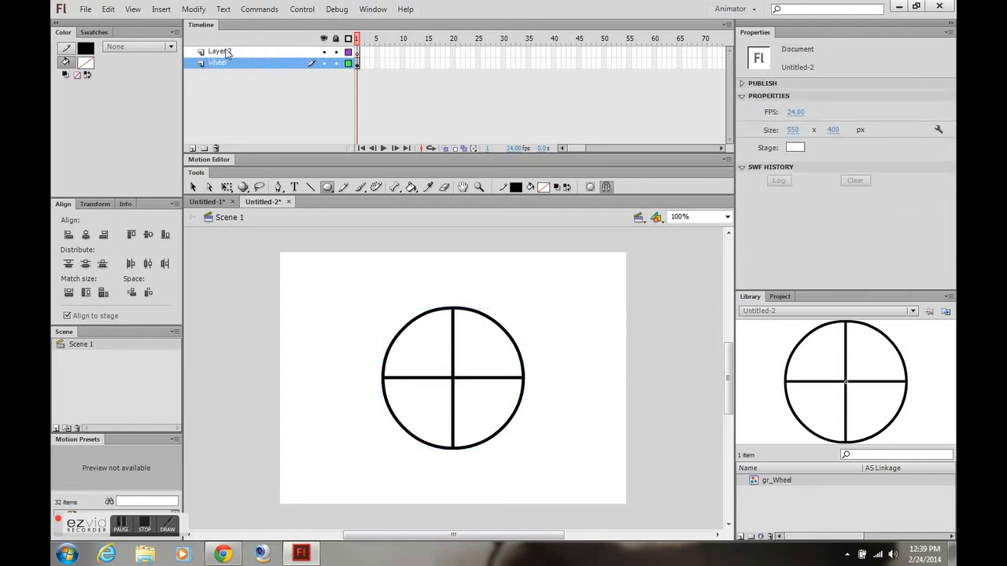
pyautogui.doubleClick(220, 52)
pyautogui.write('Light')
pyautogui.press('Return')
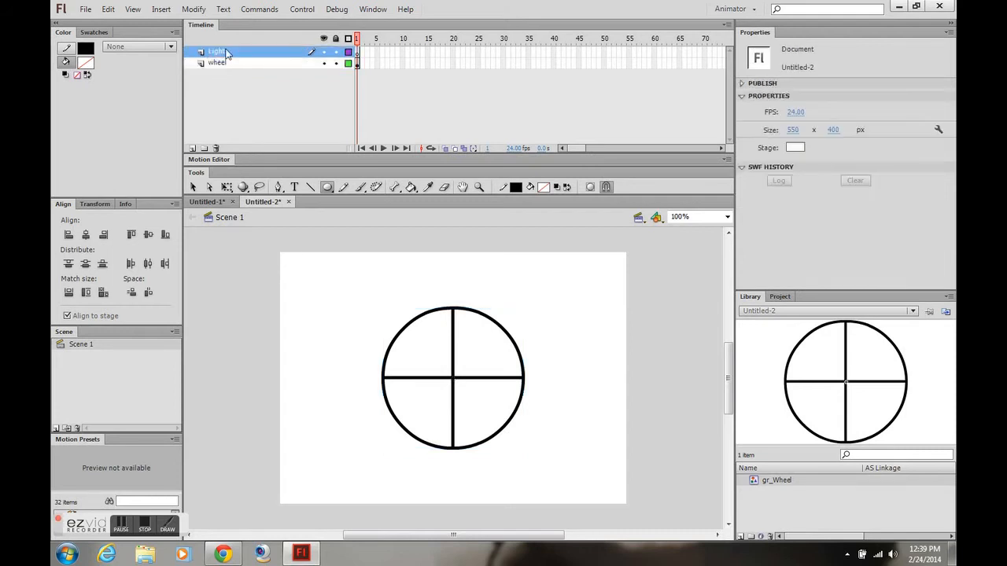
# - Draw a circle about 35 px wide above the wheel's upper right with a red radial gradient fill and a stroke of 1
pyautogui.click(542, 187)
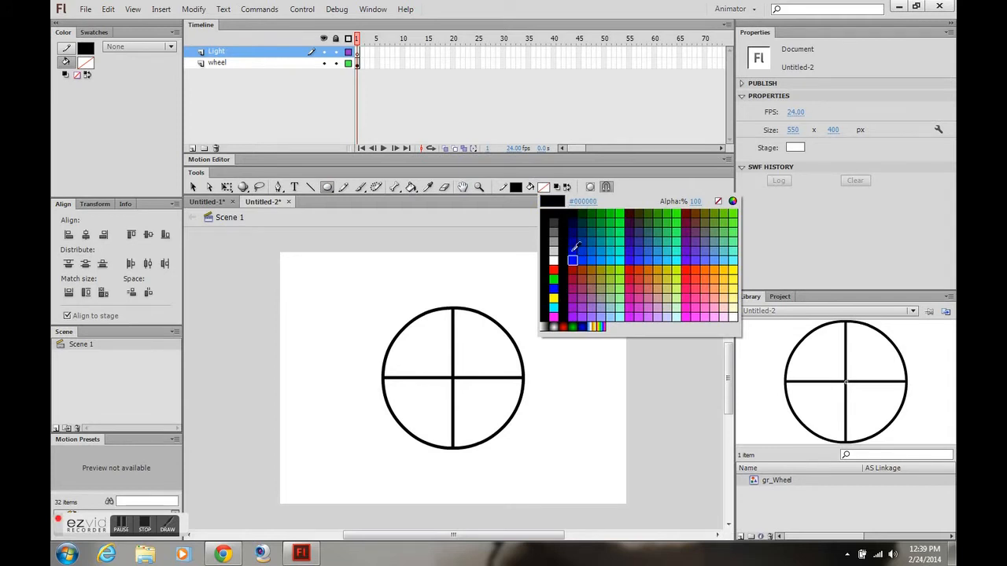
pyautogui.click(563, 326)
pyautogui.moveTo(495, 249); pyautogui.dragTo(538, 292)
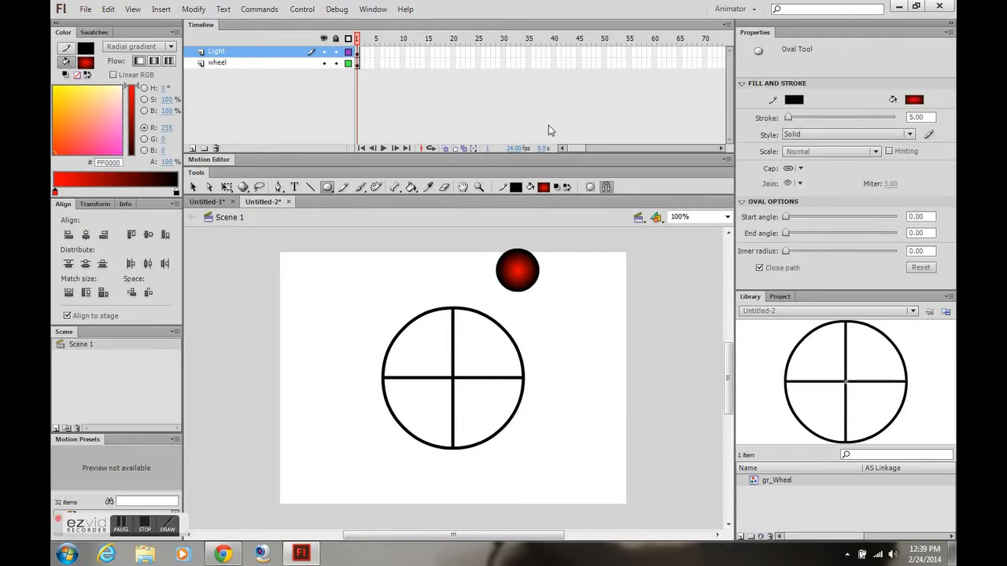
pyautogui.hotkey('ctrl', 'z')
pyautogui.click(909, 117)
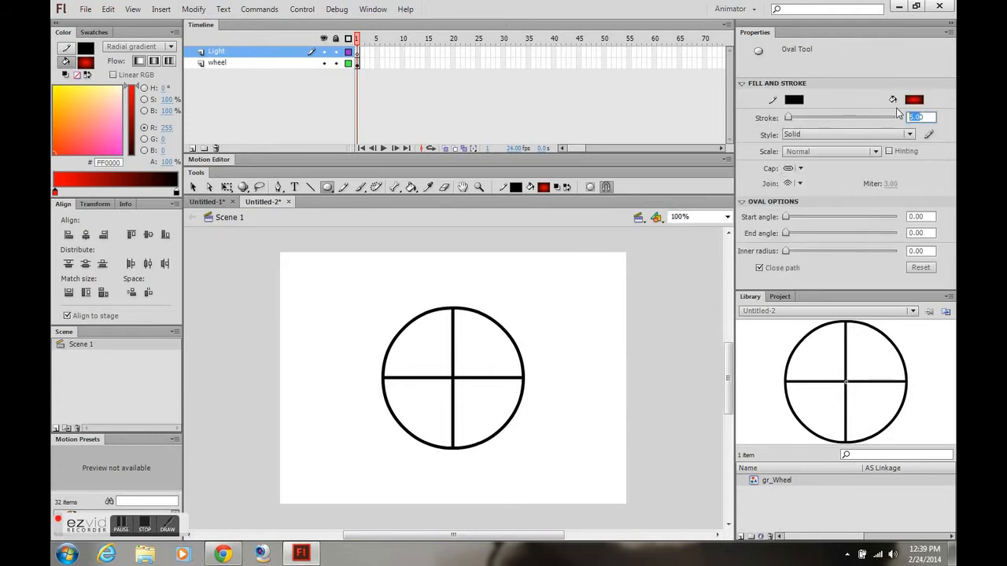
pyautogui.write('1')
pyautogui.press('Return')
pyautogui.moveTo(524, 265); pyautogui.dragTo(544, 284)
# - Convert the small red gradient circle, including its outline, to a graphic symbol named gr_Light
pyautogui.click(193, 187)
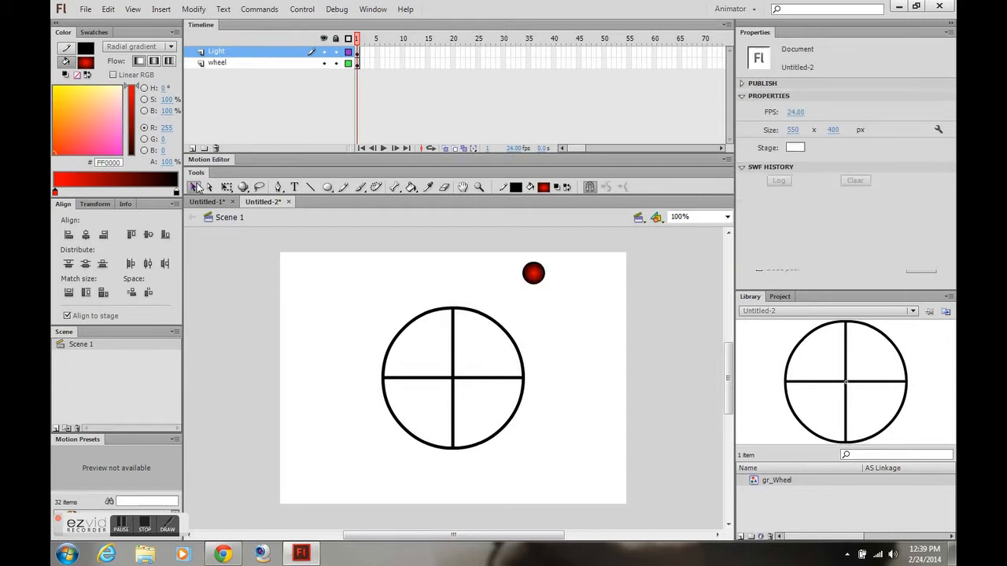
pyautogui.moveTo(506, 237); pyautogui.dragTo(551, 282)
pyautogui.rightClick(538, 277)
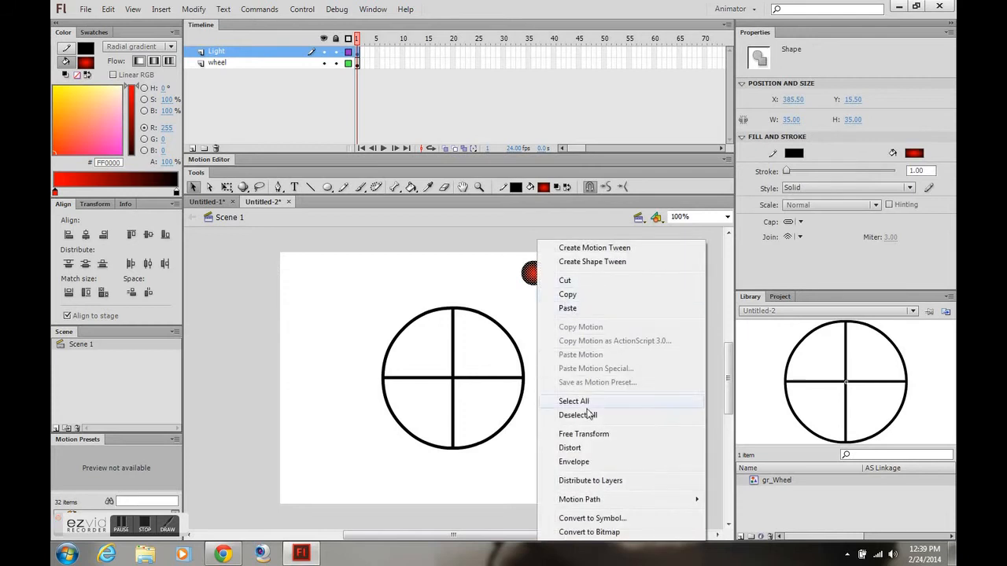
pyautogui.click(568, 519)
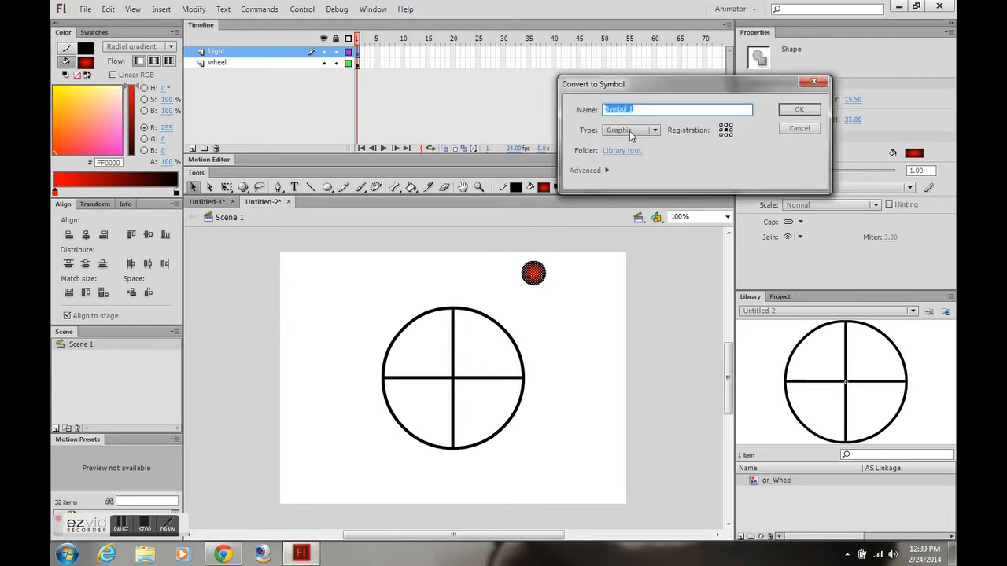
pyautogui.write('gr_Light')
pyautogui.press('Return')
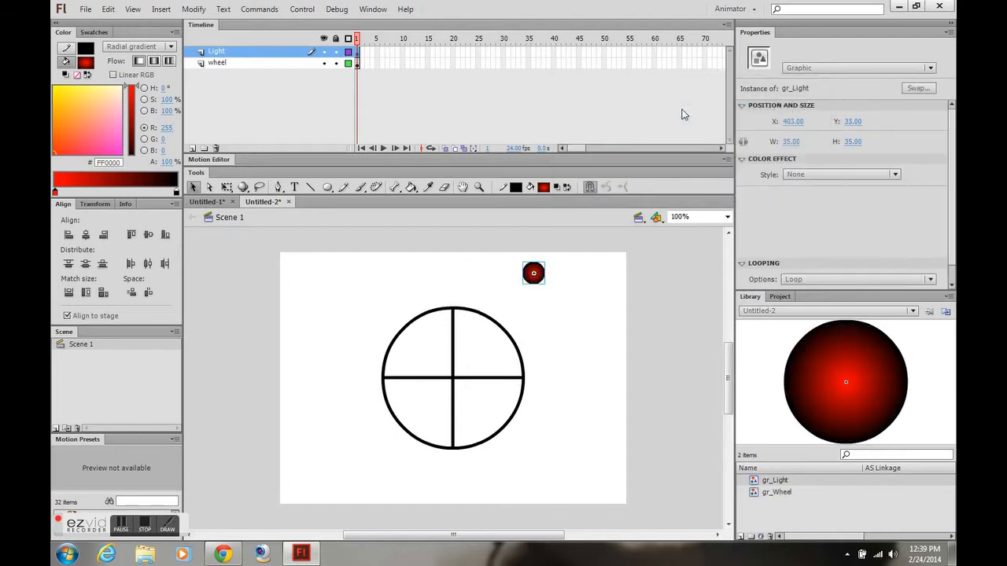
# - Enter the gr_Light symbol on the stage for editing and extend its layer to three frames
pyautogui.doubleClick(540, 277)
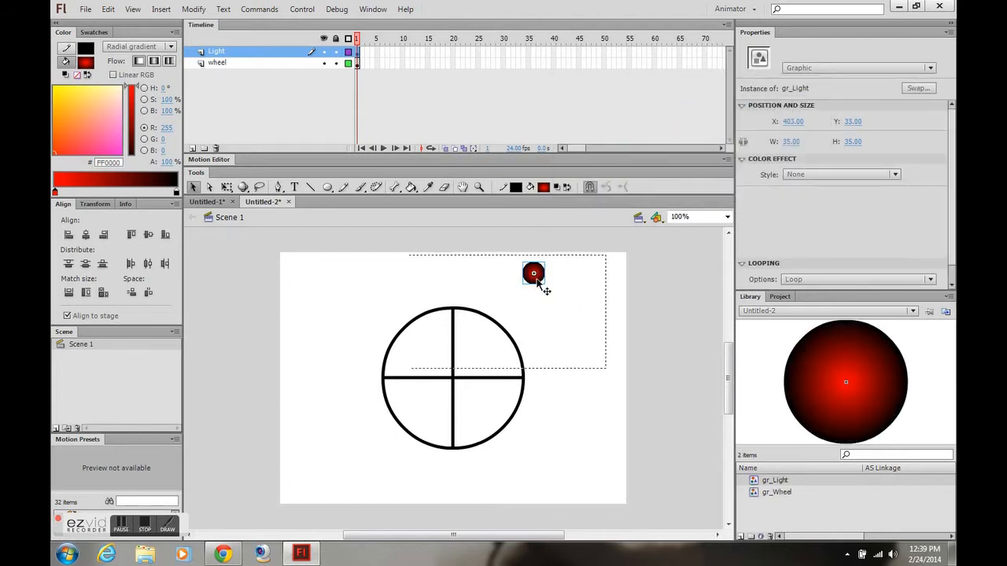
pyautogui.click(559, 316)
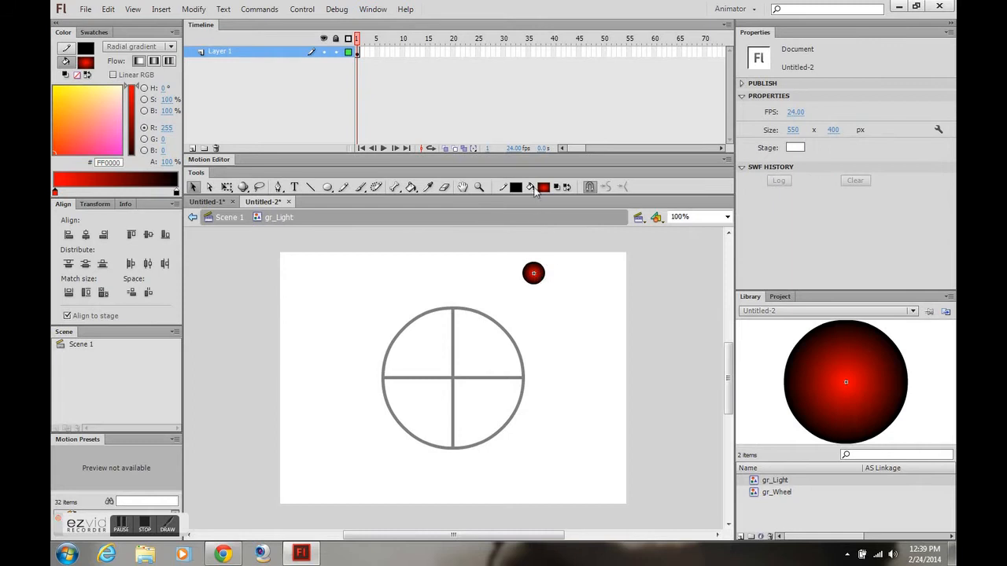
pyautogui.rightClick(378, 55)
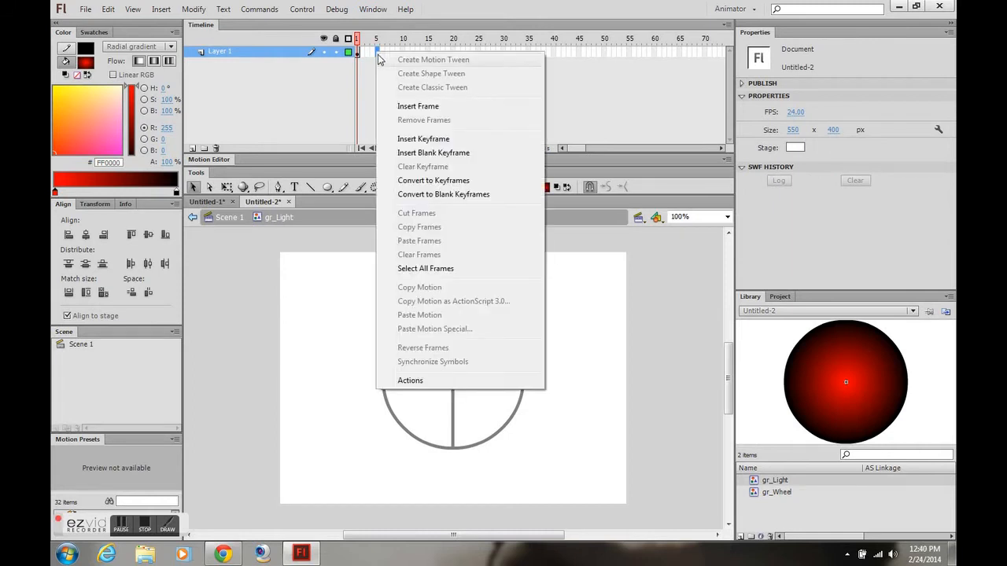
pyautogui.click(370, 53)
pyautogui.rightClick(375, 54)
pyautogui.click(395, 104)
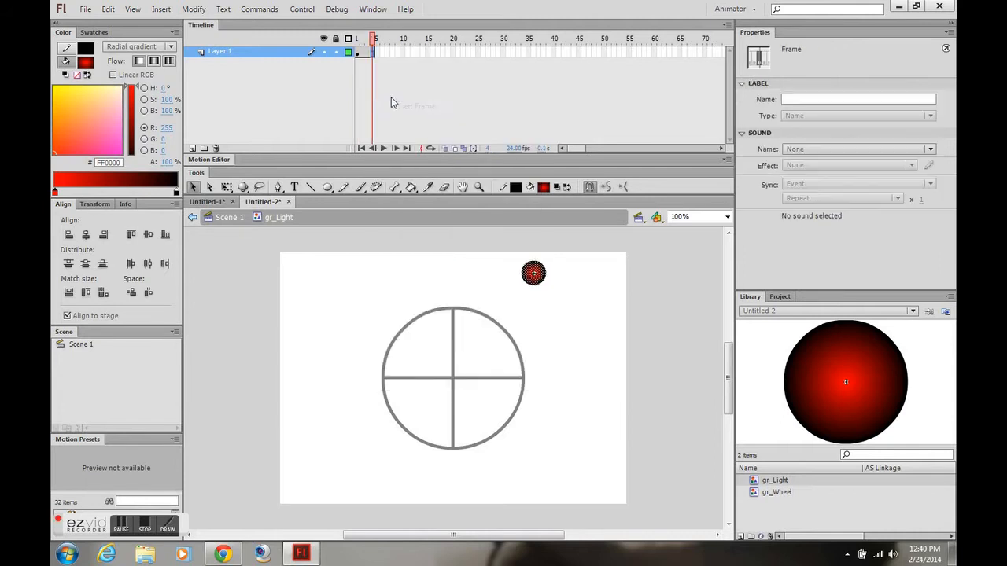
pyautogui.click(356, 41)
pyautogui.moveTo(358, 40); pyautogui.dragTo(372, 45)
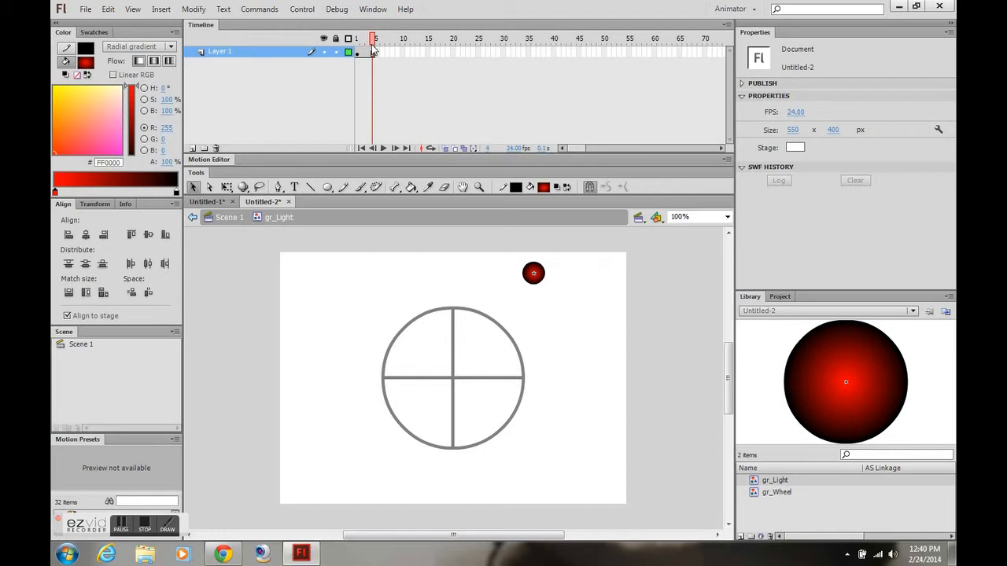
pyautogui.rightClick(372, 52)
pyautogui.click(419, 123)
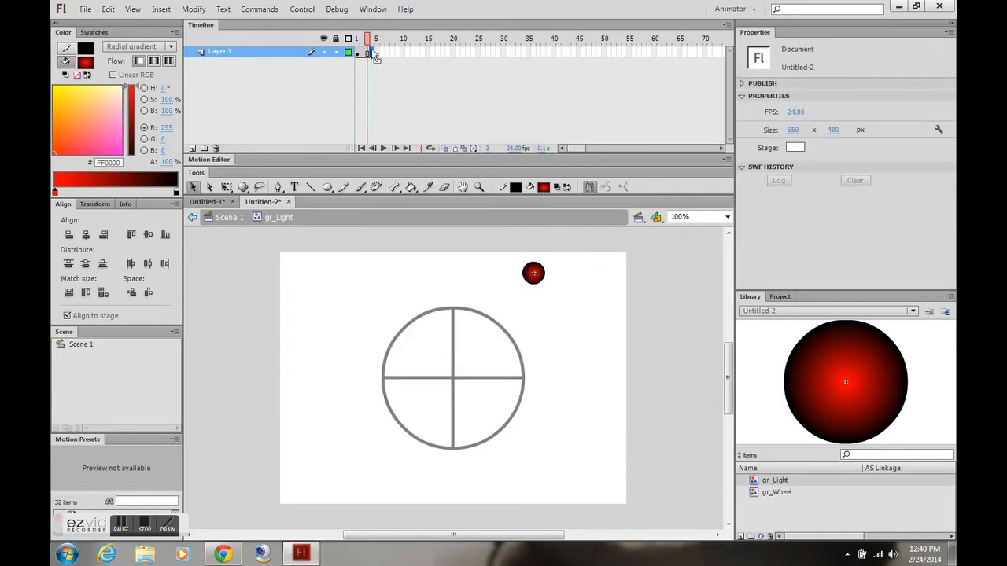
# - Insert keyframes at frames 2 and 3 of the gr_Light symbol's layer
pyautogui.click(360, 53)
pyautogui.click(362, 54)
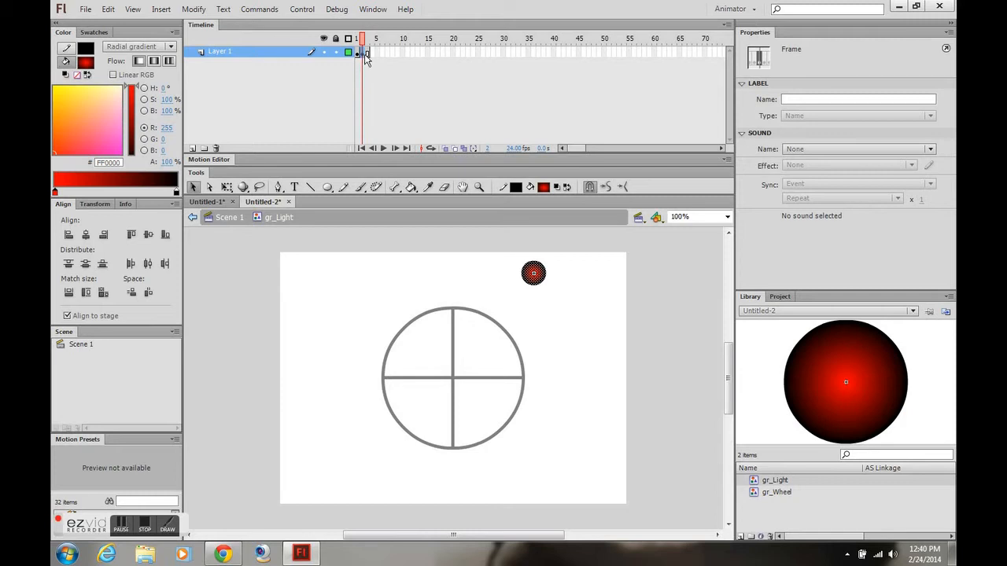
pyautogui.click(367, 53)
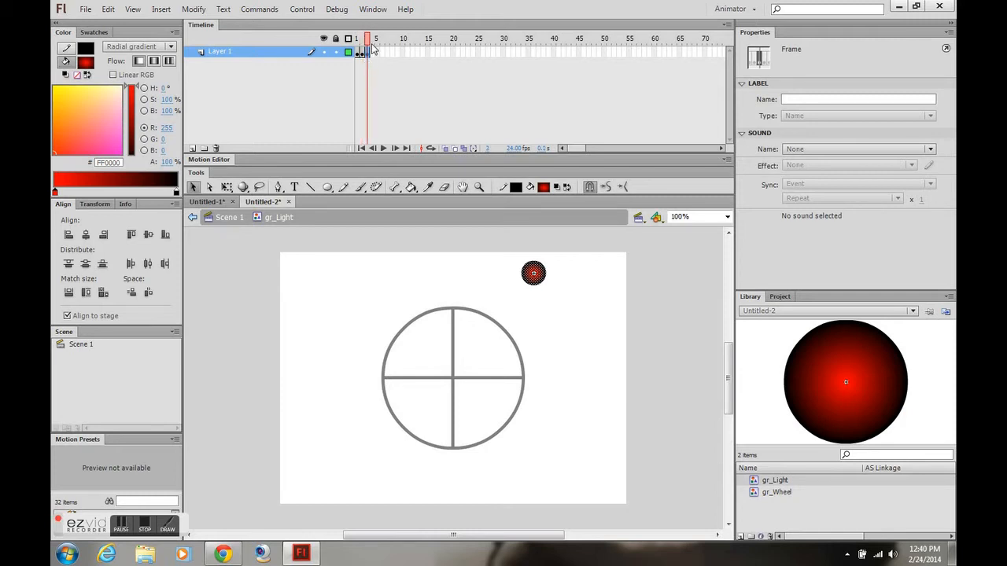
pyautogui.moveTo(367, 40); pyautogui.dragTo(357, 39)
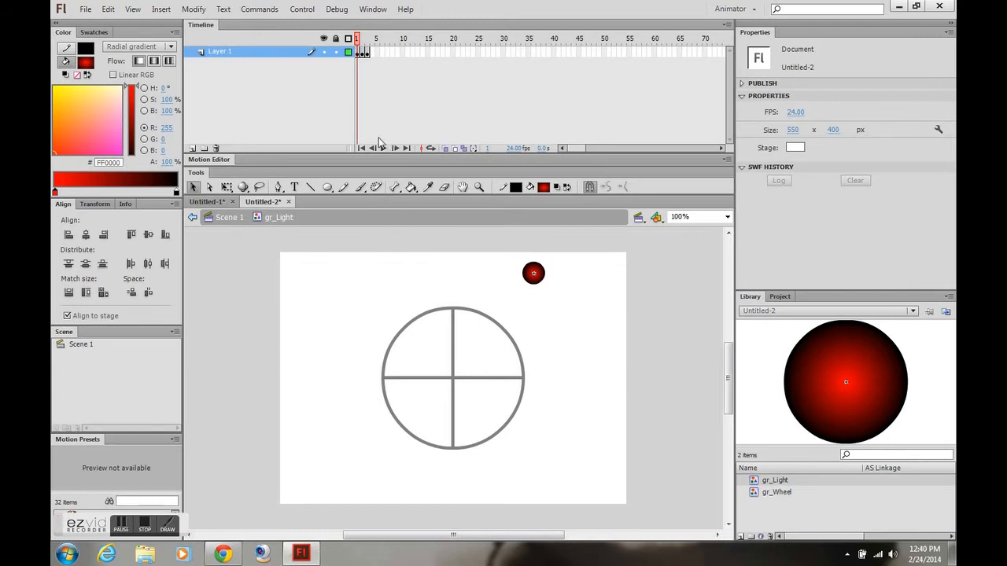
# - Fill the light circle on frame 1 with solid black (#000000) using the Paint Bucket tool
pyautogui.moveTo(527, 253); pyautogui.dragTo(552, 286)
pyautogui.moveTo(509, 256); pyautogui.dragTo(555, 294)
pyautogui.click(559, 291)
pyautogui.click(411, 186)
pyautogui.click(542, 187)
pyautogui.click(545, 219)
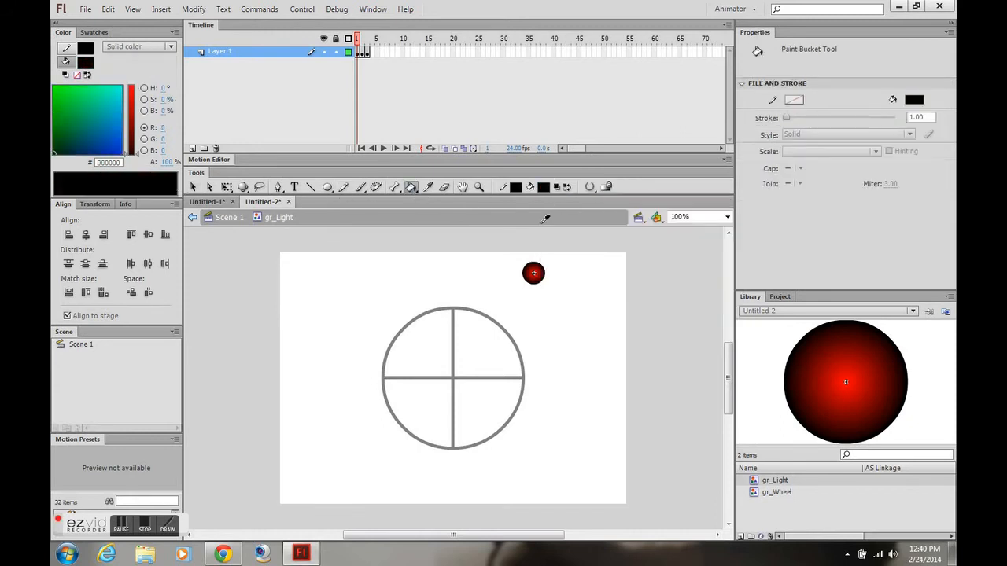
pyautogui.click(532, 267)
# - Fill the light circle on frame 3 with solid red
pyautogui.moveTo(360, 40); pyautogui.dragTo(370, 45)
pyautogui.click(543, 187)
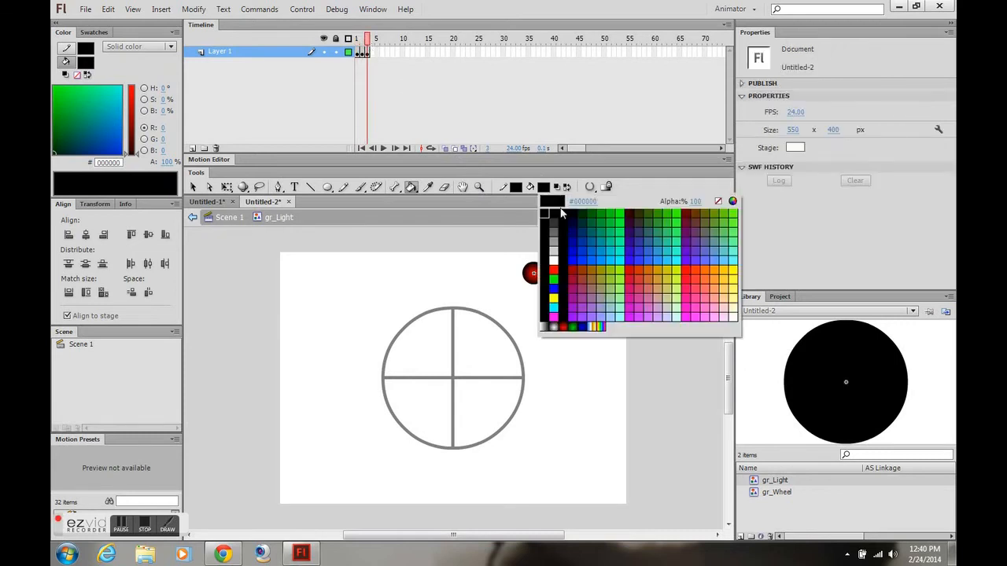
pyautogui.click(553, 269)
pyautogui.click(533, 272)
# - Copy the first two frames of the gr_Light layer and paste them starting at frame 4
pyautogui.moveTo(367, 49); pyautogui.dragTo(358, 47)
pyautogui.rightClick(359, 52)
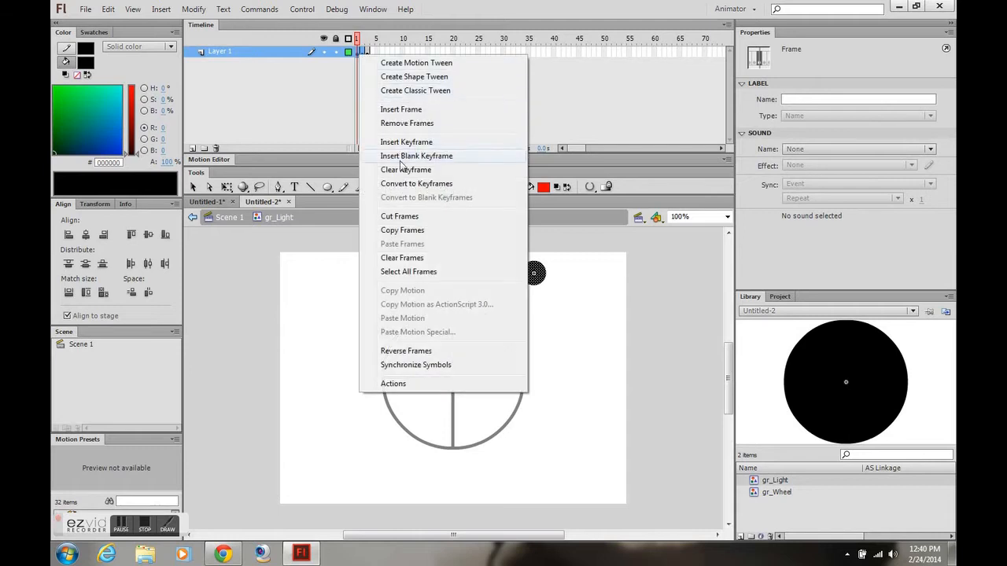
pyautogui.click(402, 229)
pyautogui.click(367, 49)
pyautogui.rightClick(371, 52)
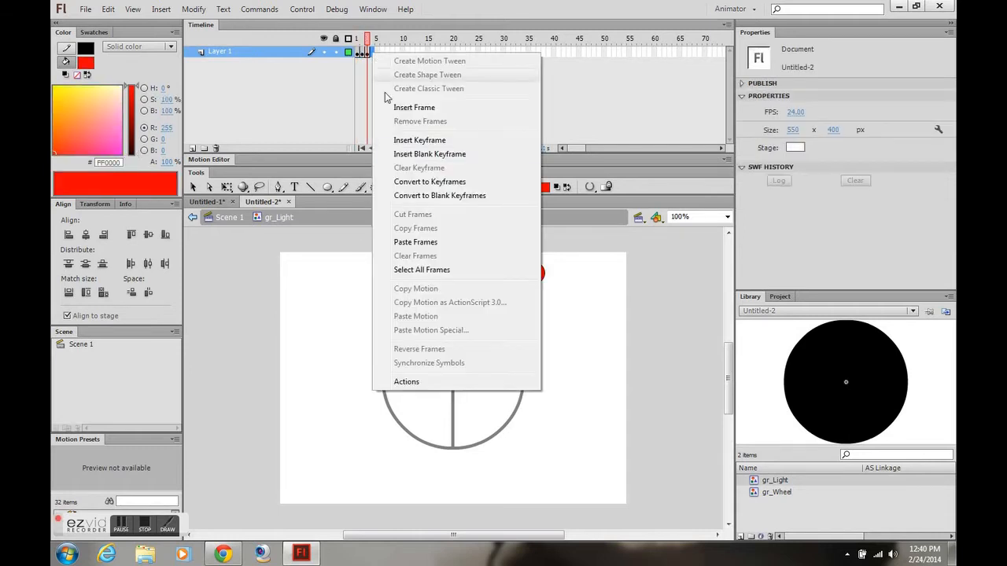
pyautogui.click(411, 242)
pyautogui.click(375, 53)
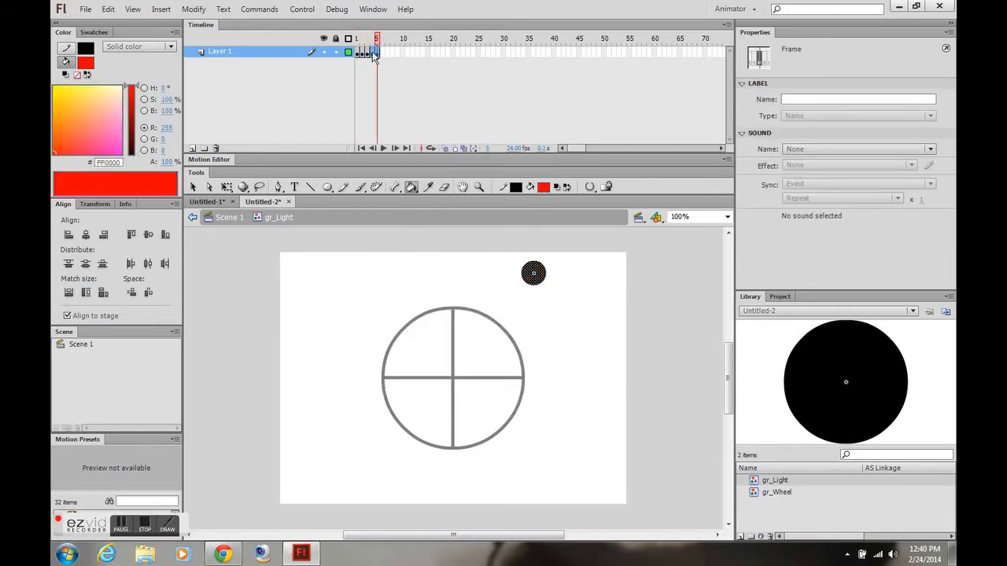
# - Reverse the order of frames 4 and 5 on the gr_Light layer and play the animation from the start
pyautogui.moveTo(371, 43); pyautogui.dragTo(378, 53)
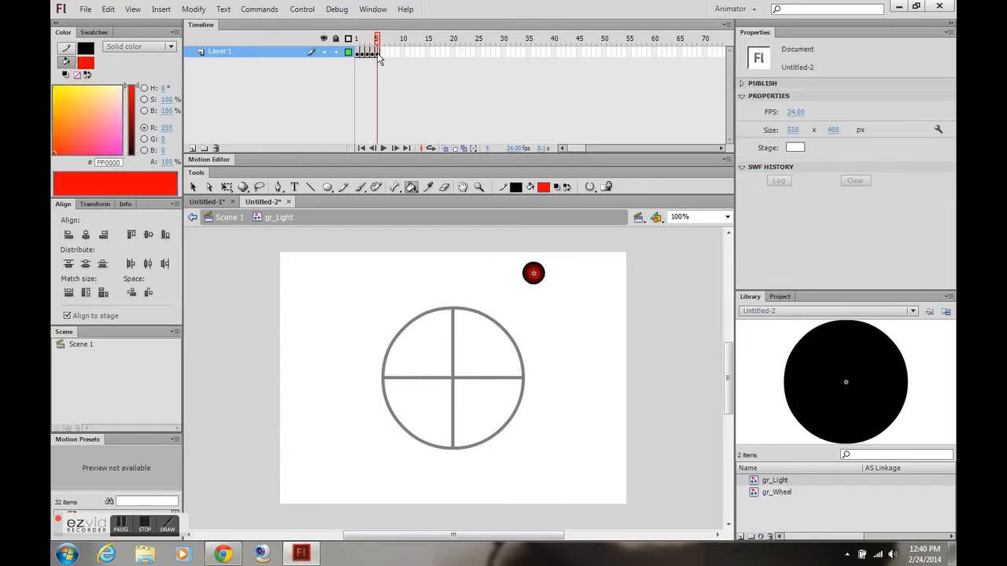
pyautogui.rightClick(374, 52)
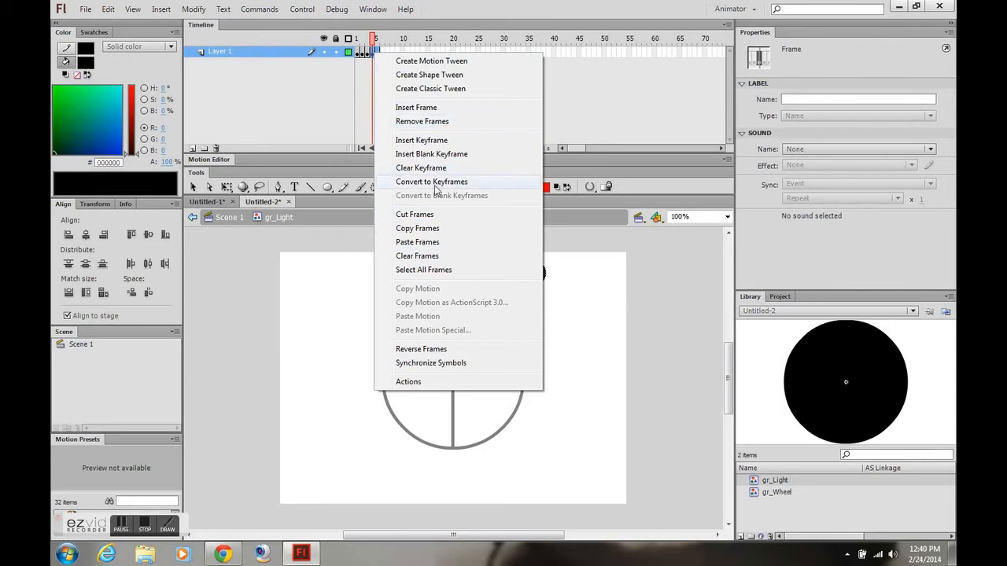
pyautogui.click(441, 349)
pyautogui.moveTo(375, 46); pyautogui.dragTo(331, 48)
pyautogui.press('Return')
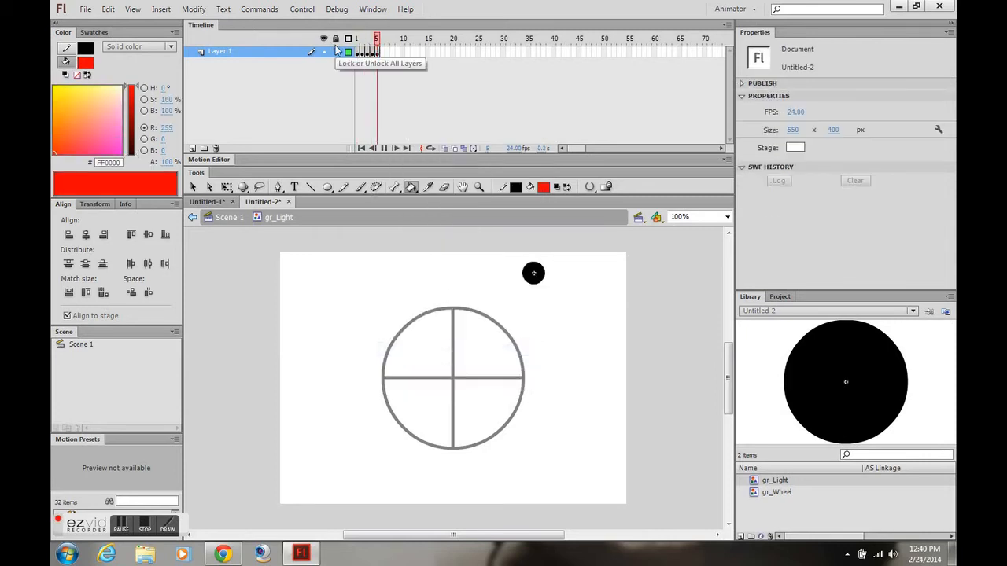
# - Remove frame 5 from the gr_Light symbol's layer
pyautogui.click(378, 52)
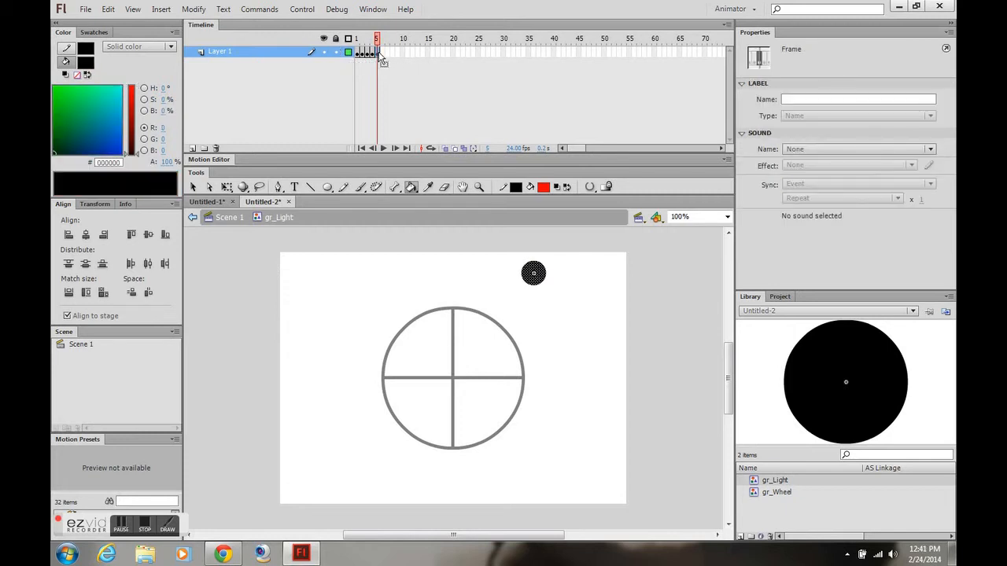
pyautogui.click(379, 79)
pyautogui.rightClick(379, 55)
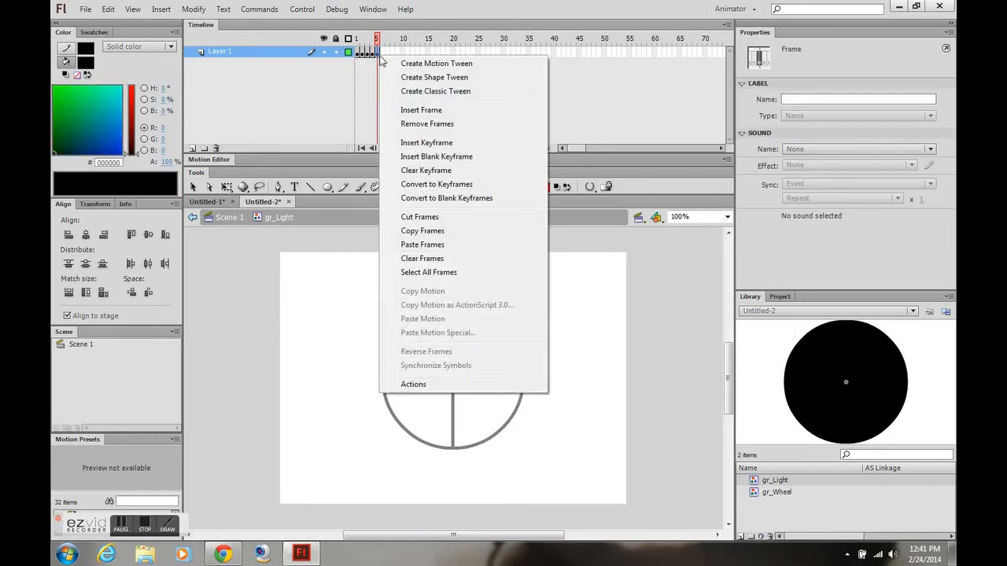
pyautogui.click(427, 124)
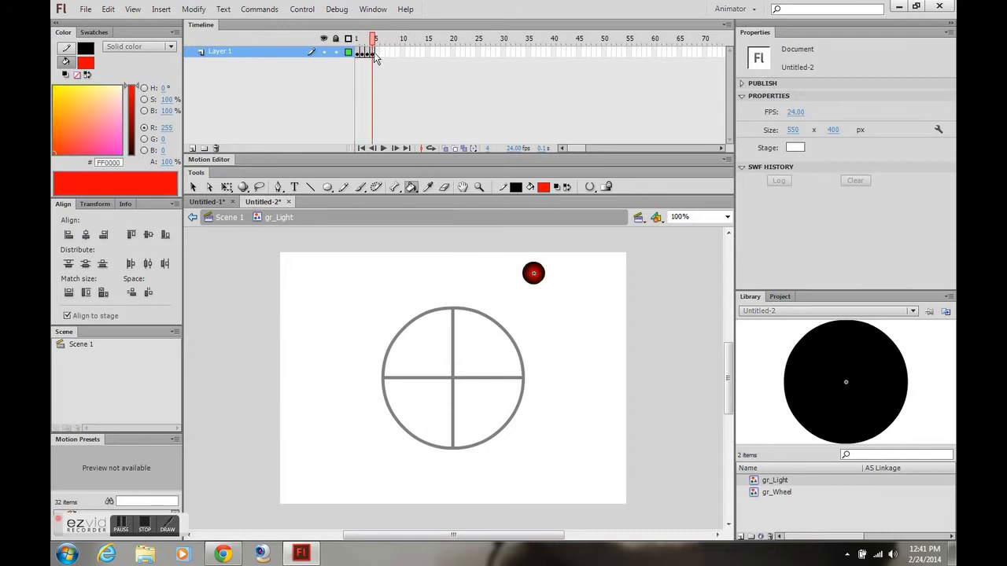
# - Return to Scene 1 and delete the light instance together with its Light layer
pyautogui.click(228, 218)
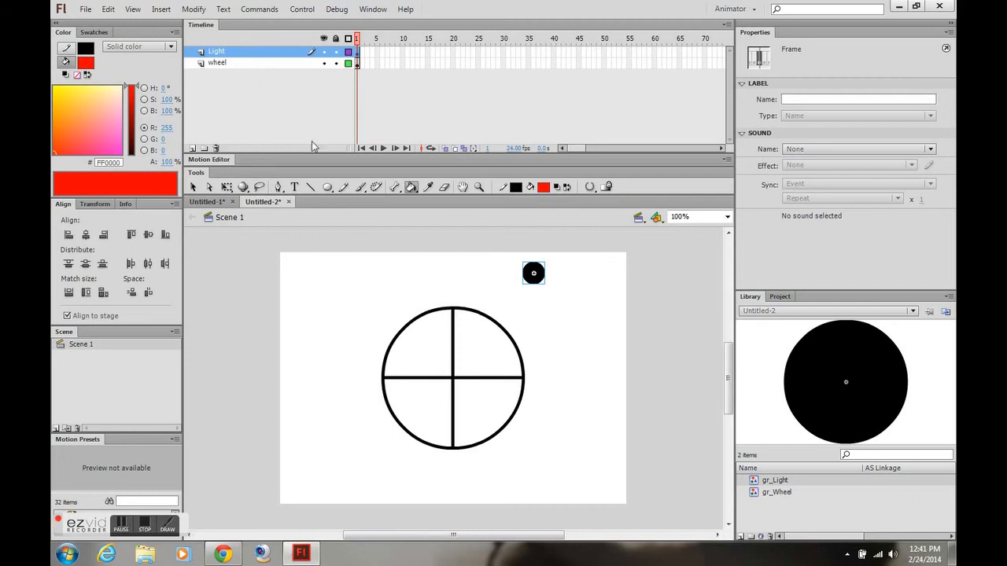
pyautogui.moveTo(540, 283)
pyautogui.mouseDown()
pyautogui.moveTo(454, 313)
pyautogui.moveTo(537, 276)
pyautogui.mouseUp()
pyautogui.press('Delete')
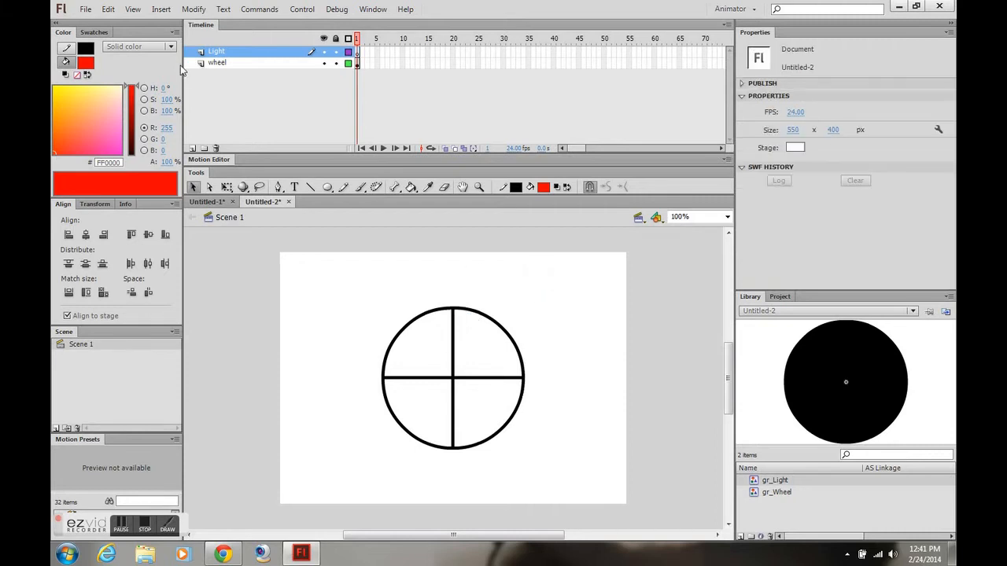
pyautogui.click(215, 148)
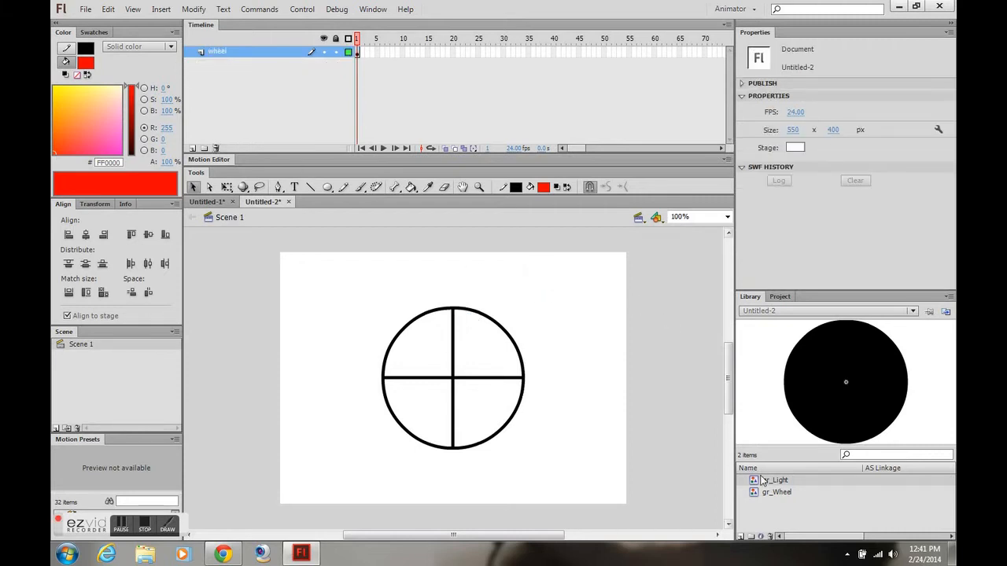
# - Place a gr_Light instance at the top of the wheel, extend the wheel layer to frame 24 and play it
pyautogui.moveTo(786, 482); pyautogui.dragTo(454, 315)
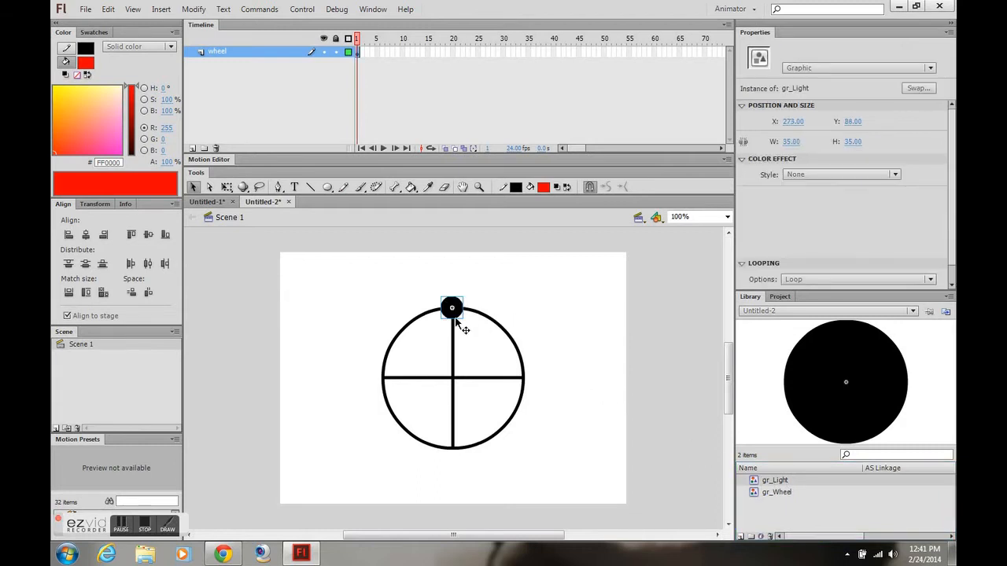
pyautogui.rightClick(472, 53)
pyautogui.click(503, 103)
pyautogui.press('Return')
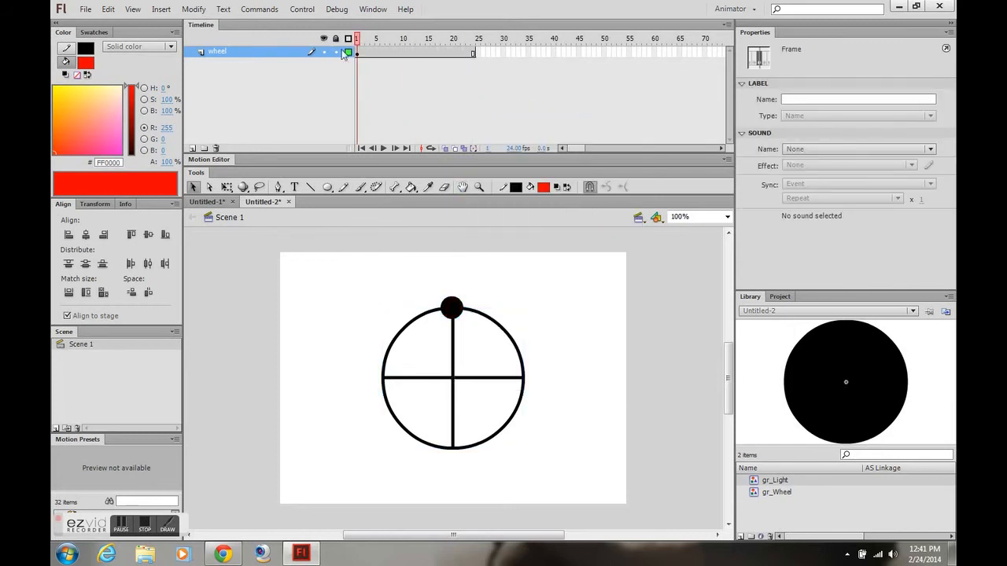
# - Delete the light instance from the top of the wheel and duplicate the gr_Light symbol as gr_Light2
pyautogui.click(452, 307)
pyautogui.press('Delete')
pyautogui.rightClick(783, 481)
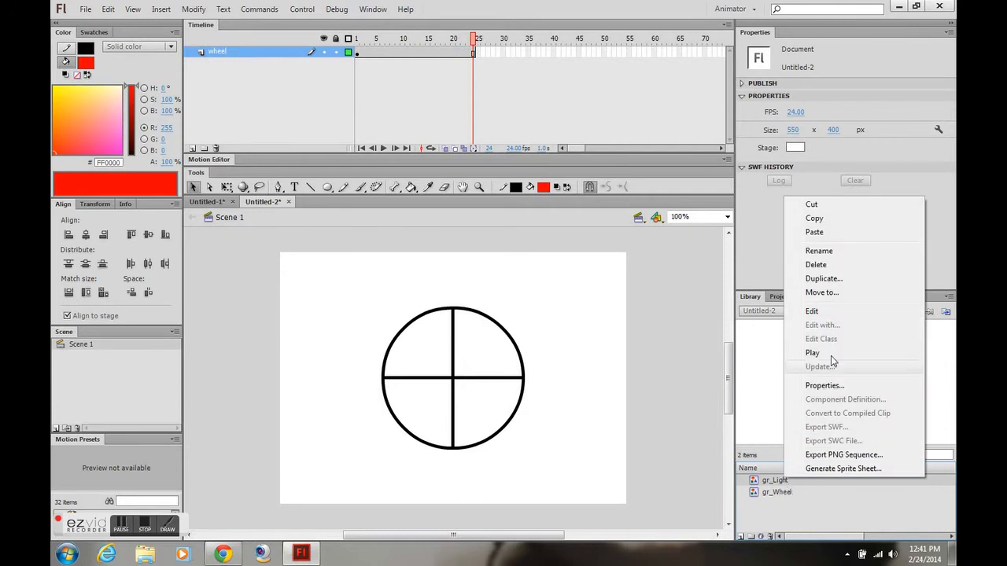
pyautogui.click(823, 278)
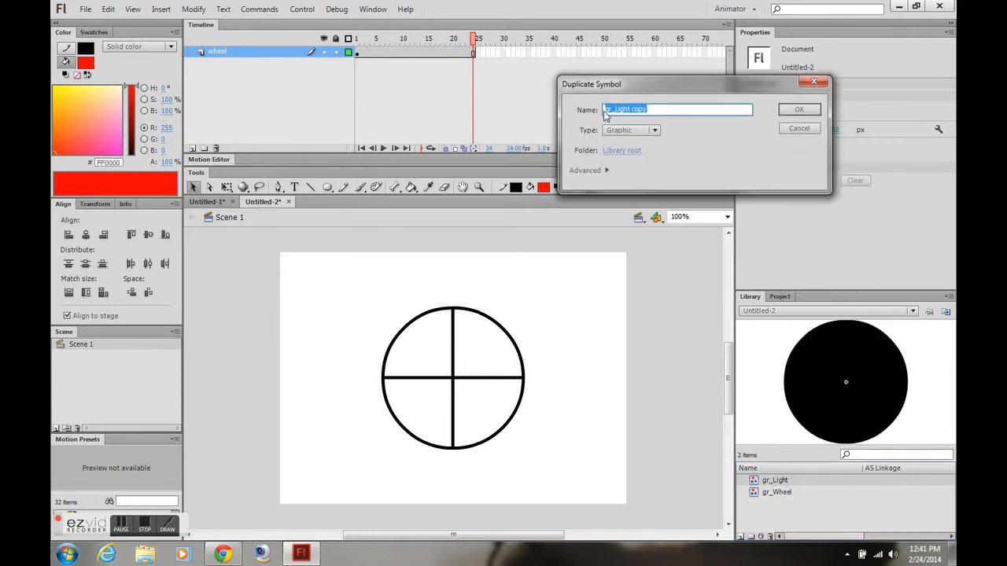
pyautogui.moveTo(645, 110); pyautogui.dragTo(633, 112)
pyautogui.press('BackSpace')
pyautogui.press('Return')
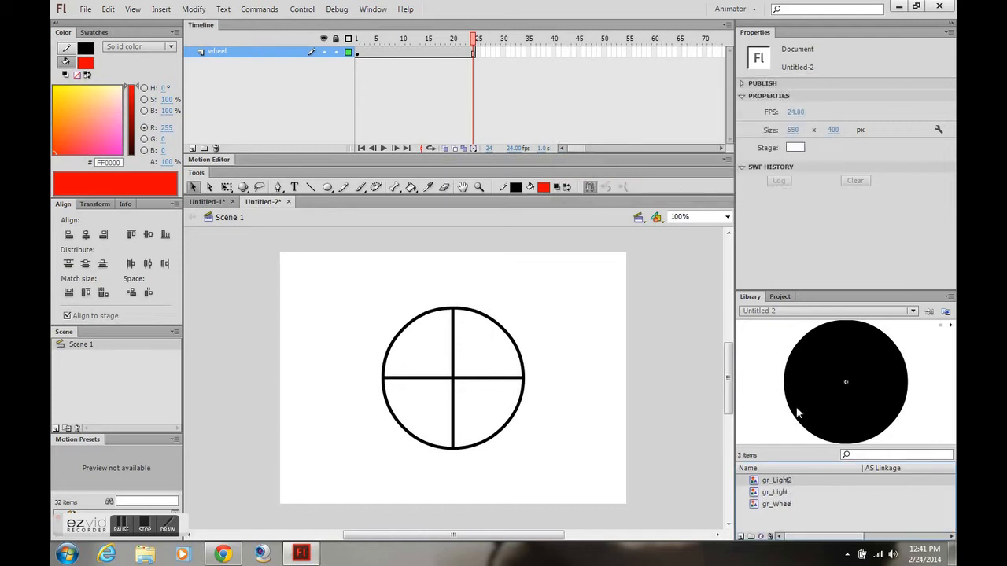
# - Open the gr_Light2 symbol and fill its circle on frame 2 with the green radial gradient using the Paint Bucket tool
pyautogui.doubleClick(753, 482)
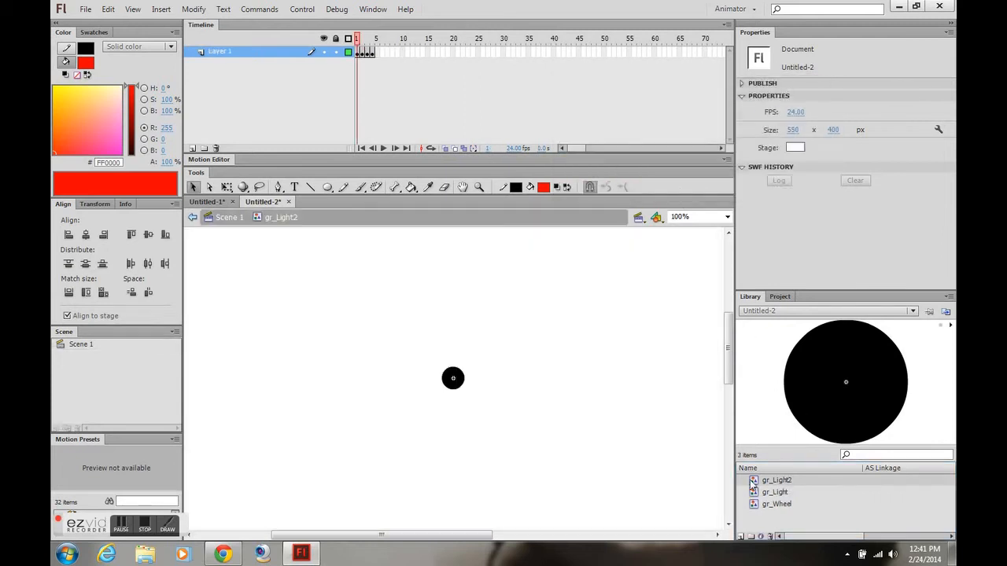
pyautogui.click(361, 39)
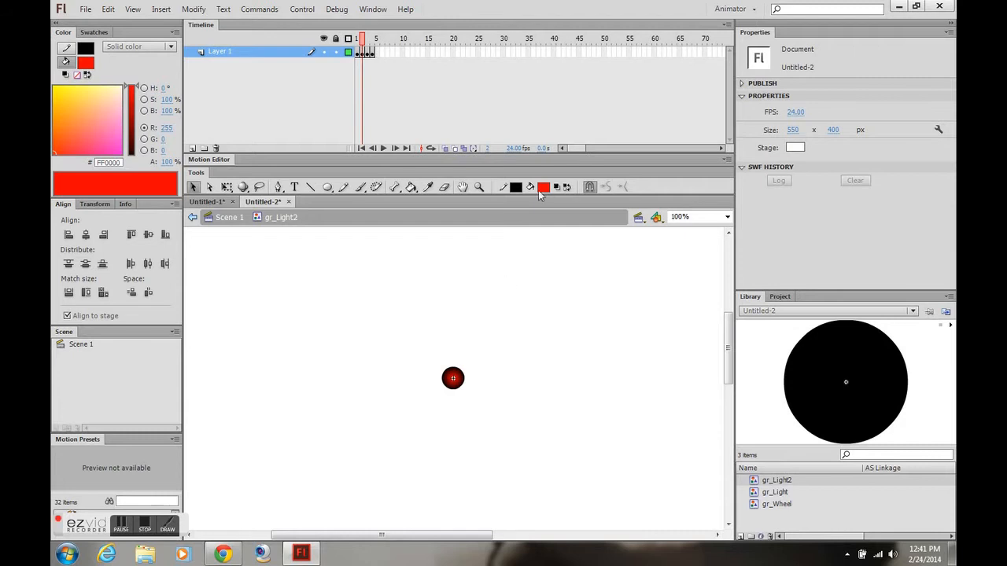
pyautogui.click(542, 186)
pyautogui.click(574, 325)
pyautogui.click(410, 186)
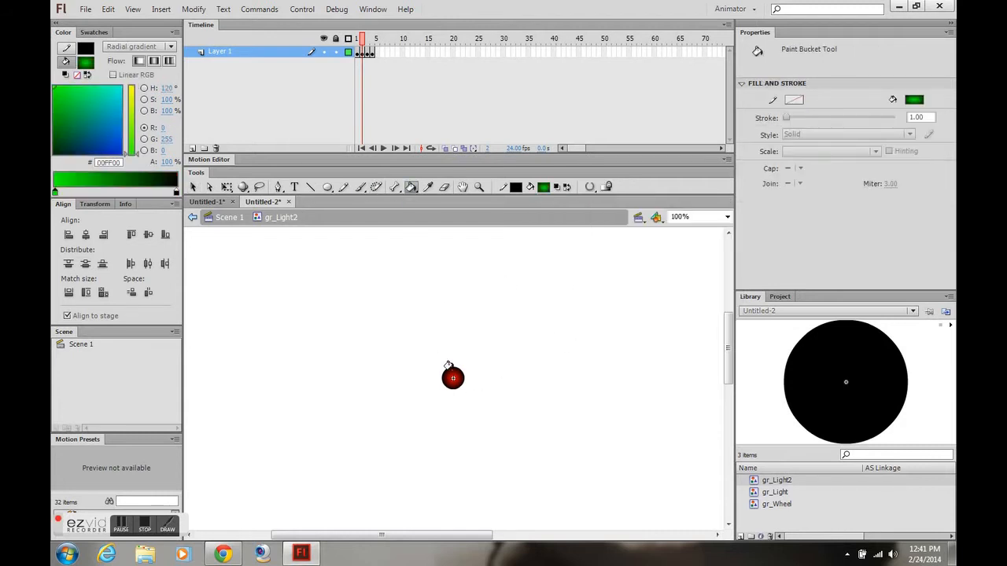
pyautogui.click(450, 377)
# - Fill the gr_Light2 circle on frame 3 with solid green (#00FF00)
pyautogui.click(366, 41)
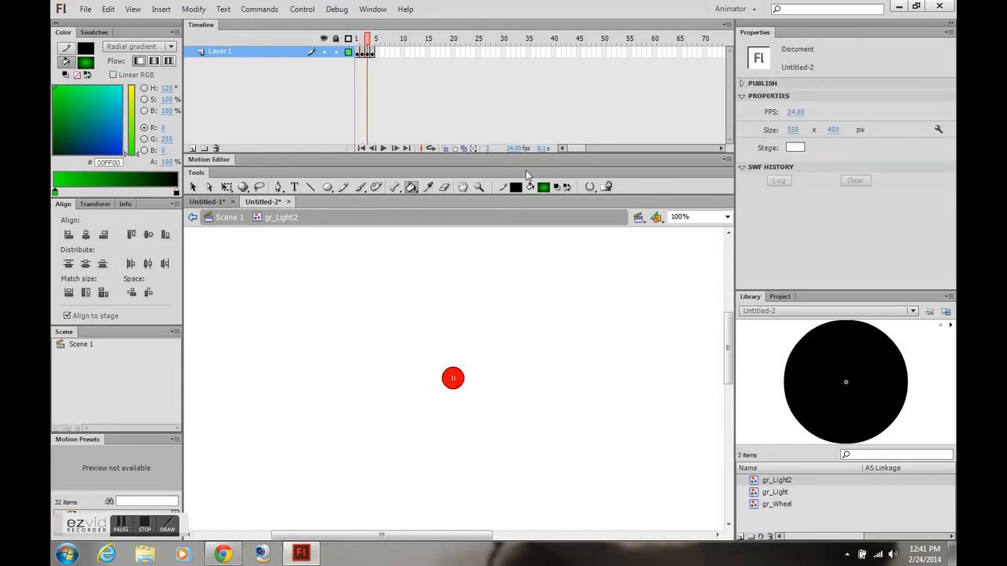
pyautogui.click(543, 187)
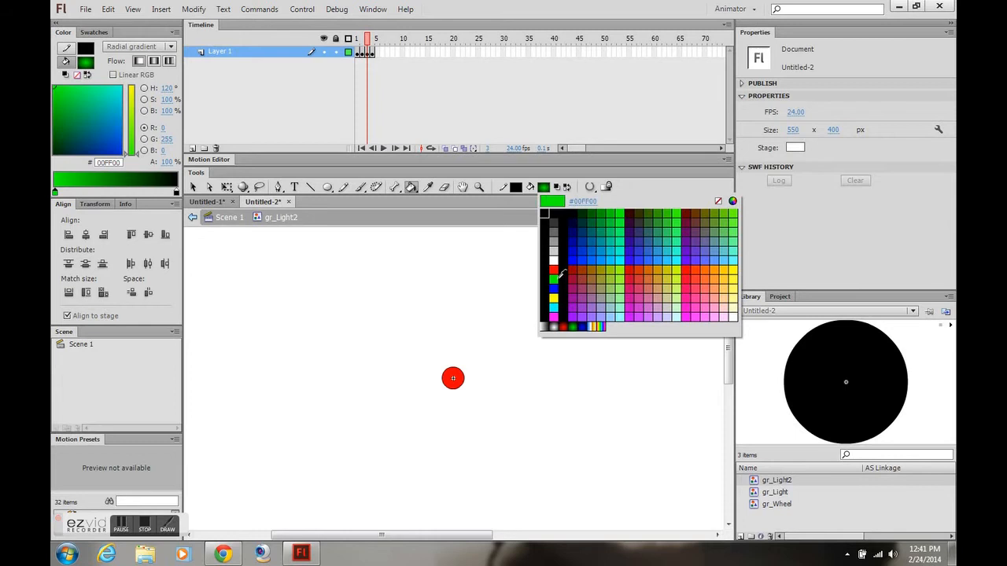
pyautogui.click(555, 277)
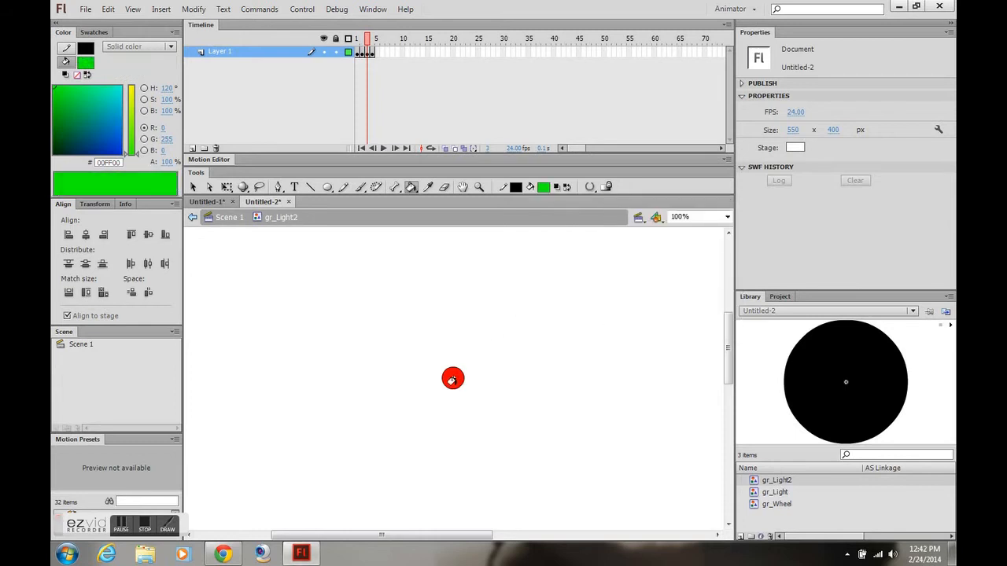
pyautogui.click(453, 376)
# - Copy frame 2 of the gr_Light2 layer and paste it onto frame 4
pyautogui.moveTo(371, 39); pyautogui.dragTo(357, 41)
pyautogui.rightClick(363, 54)
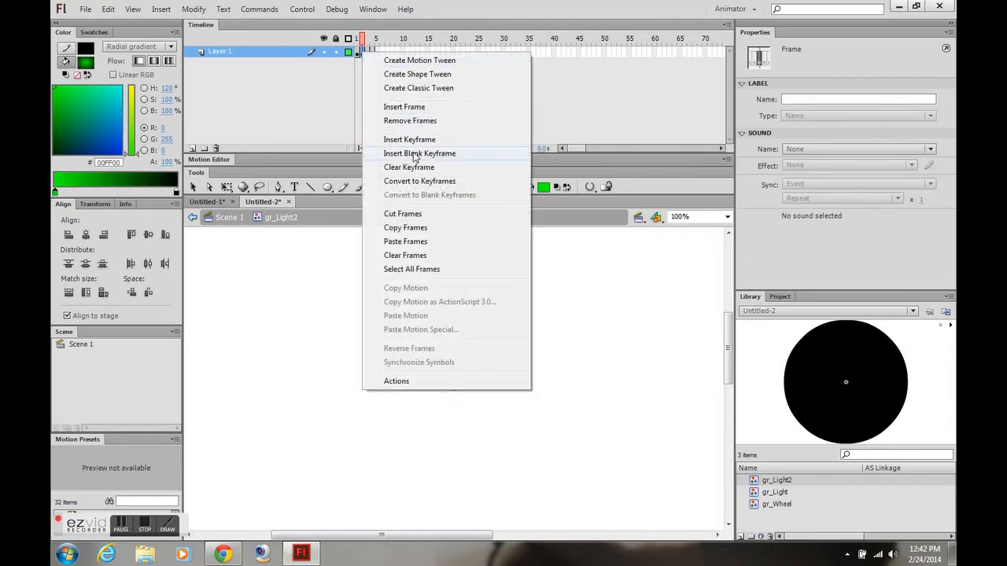
pyautogui.click(383, 229)
pyautogui.rightClick(371, 53)
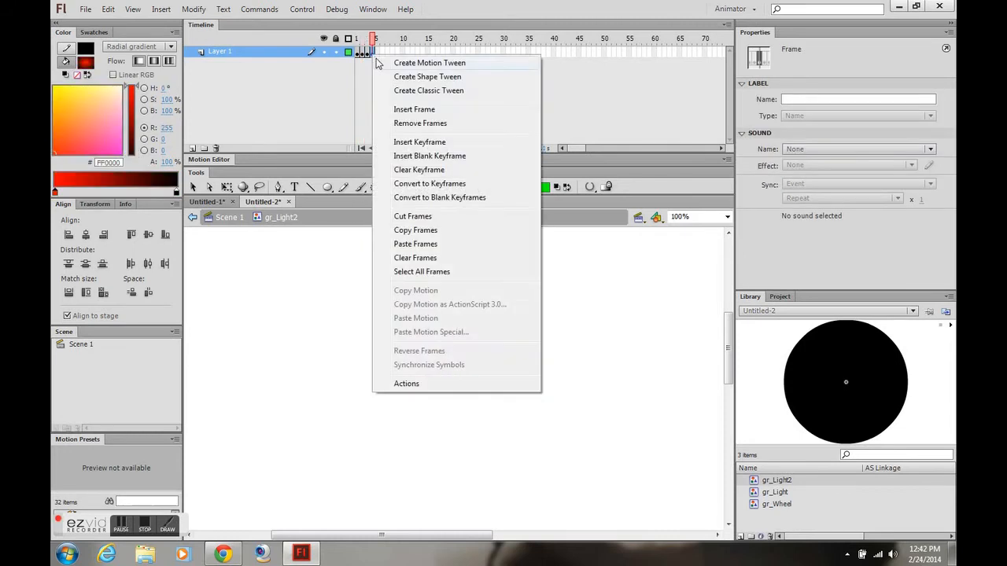
pyautogui.click(417, 240)
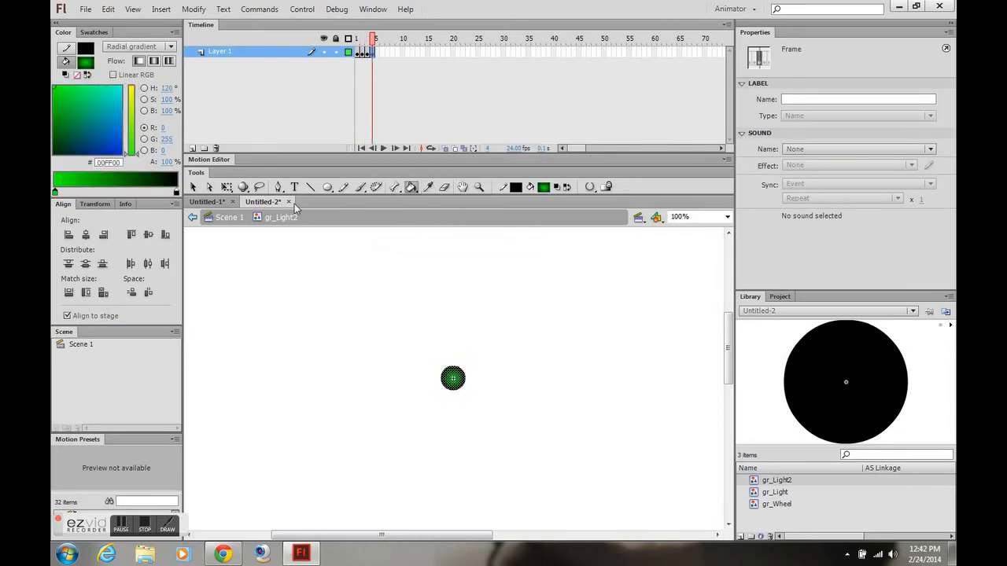
# - Try placing a gr_Light2 instance on the right end of the wheel's horizontal spoke in Scene 1
pyautogui.click(230, 218)
pyautogui.click(193, 187)
pyautogui.moveTo(761, 482); pyautogui.dragTo(522, 378)
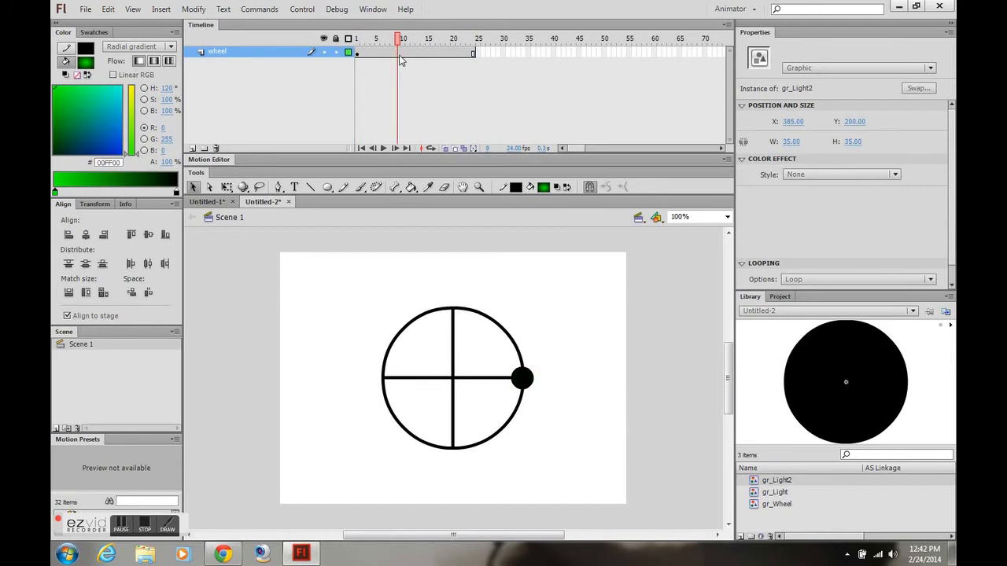
pyautogui.click(491, 248)
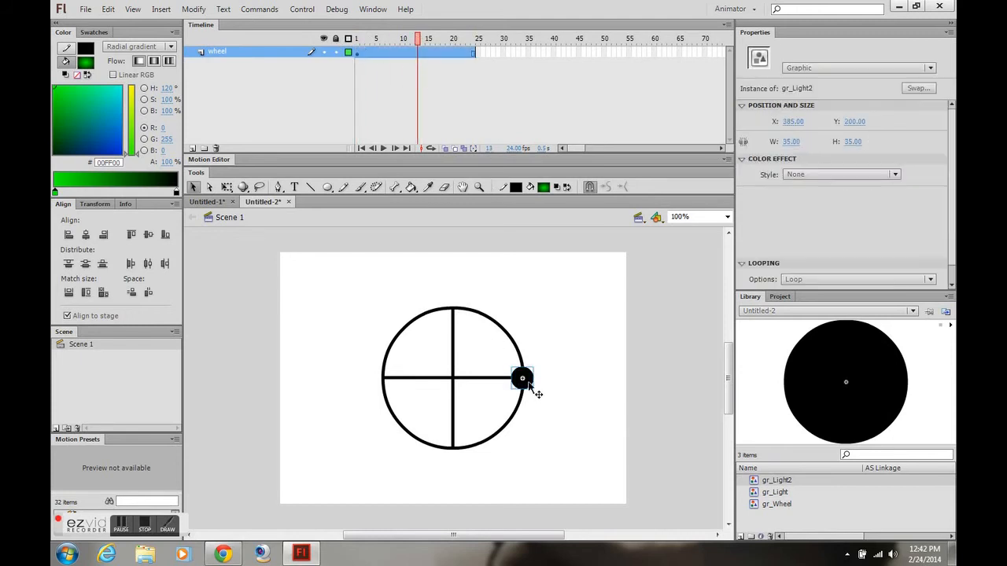
# - Inside the gr_Wheel symbol, place gr_Light at the wheel's top and bottom and gr_Light2 at its right and left, and return to Scene 1
pyautogui.click(509, 340)
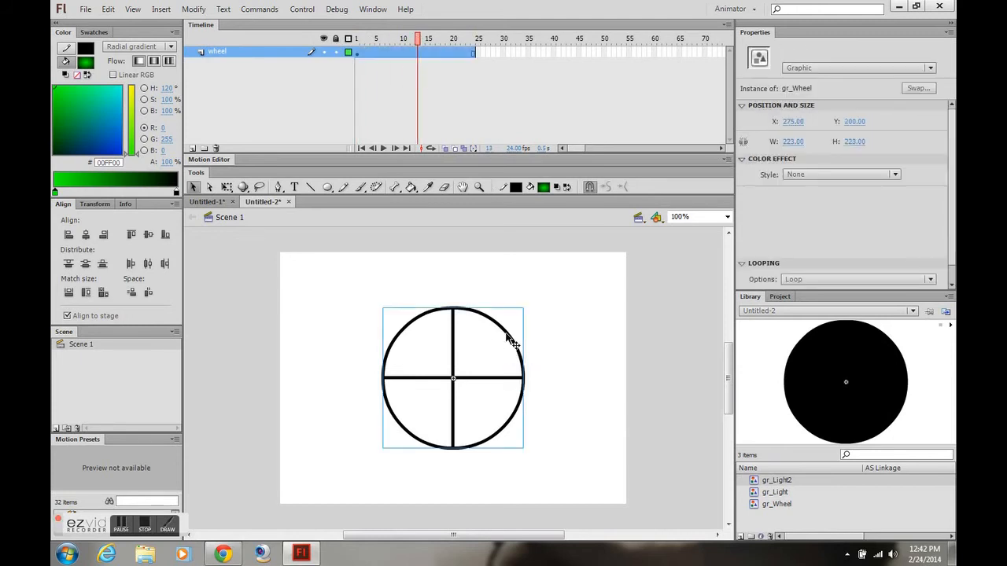
pyautogui.doubleClick(510, 339)
pyautogui.click(584, 322)
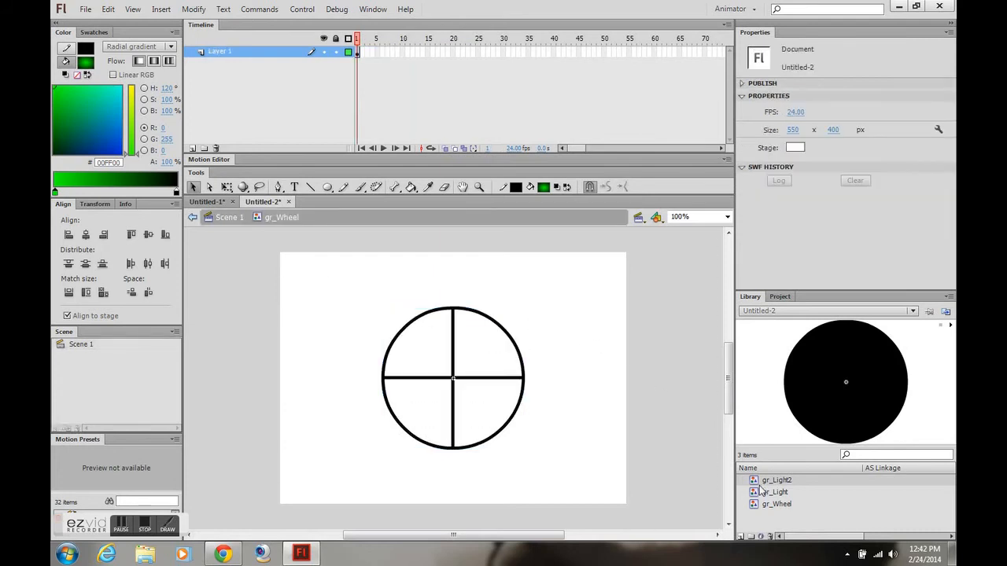
pyautogui.moveTo(771, 494); pyautogui.dragTo(452, 316)
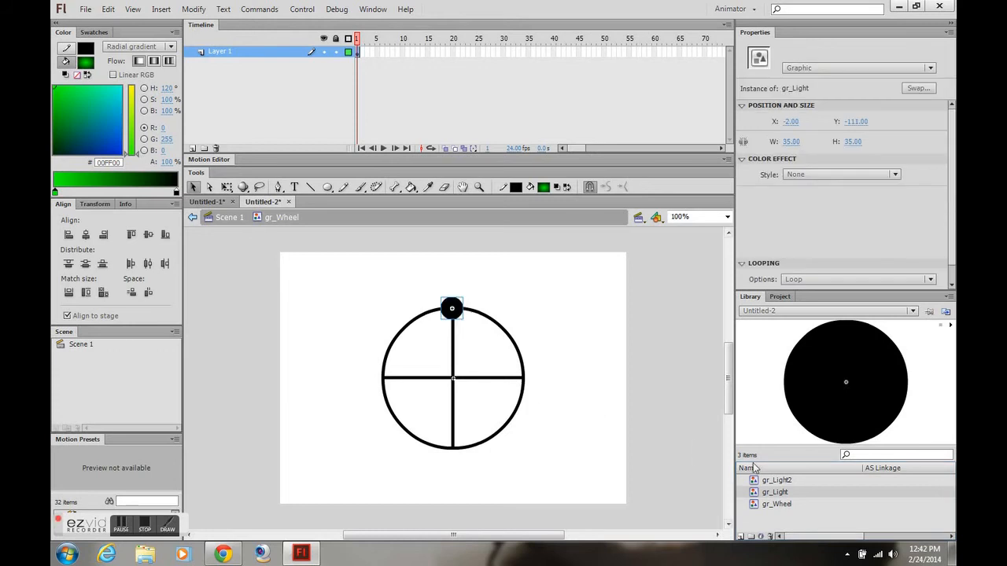
pyautogui.moveTo(783, 487); pyautogui.dragTo(523, 387)
pyautogui.moveTo(779, 495); pyautogui.dragTo(456, 456)
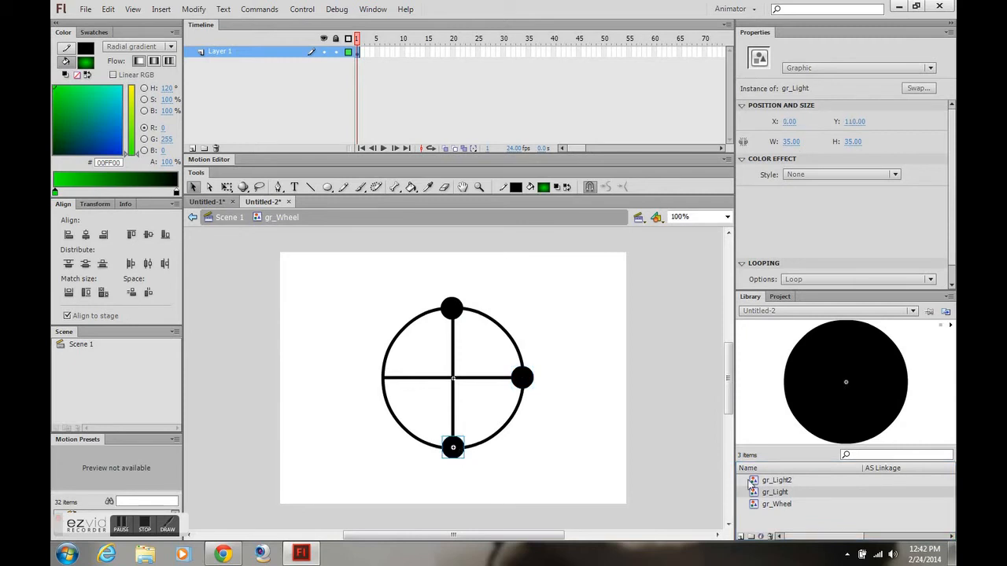
pyautogui.moveTo(769, 480); pyautogui.dragTo(384, 382)
pyautogui.click(229, 218)
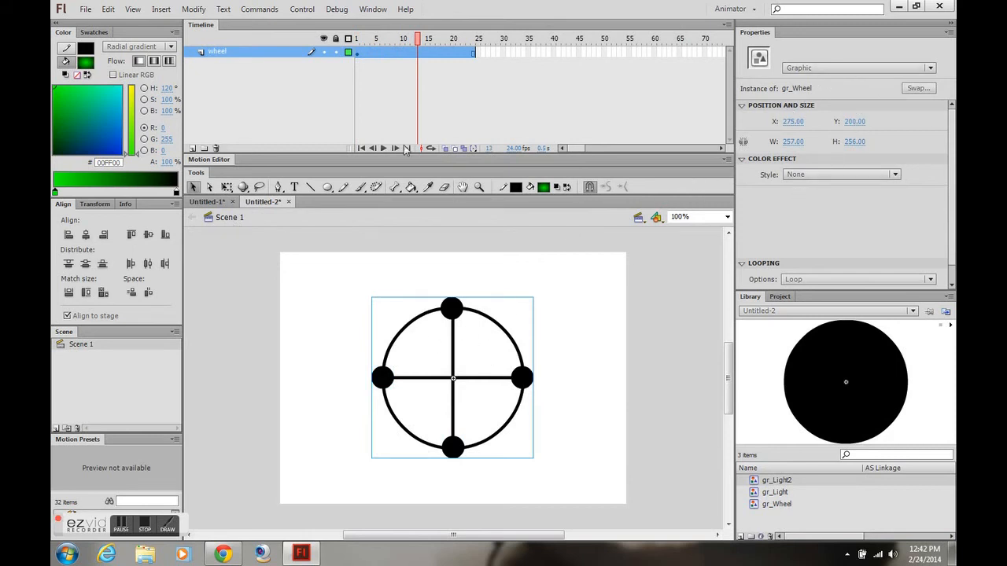
# - Rotate the gr_Wheel instance on frame 1 to 46 degrees
pyautogui.click(431, 38)
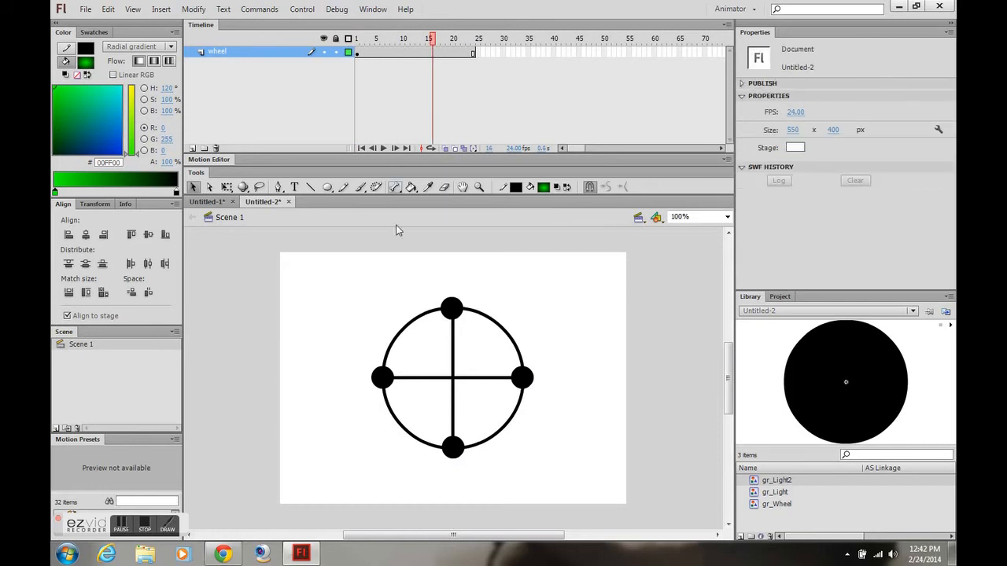
pyautogui.click(459, 353)
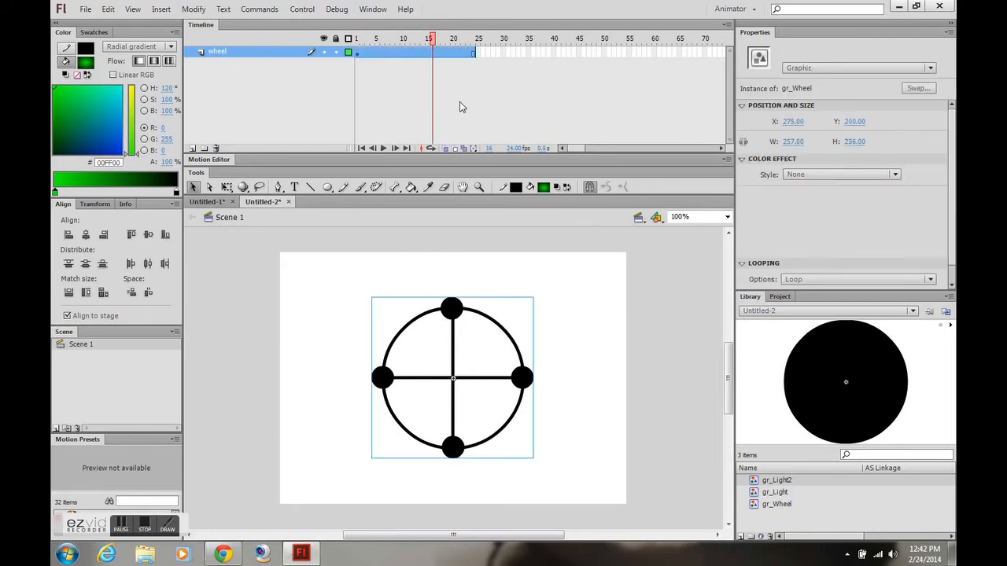
pyautogui.click(403, 39)
pyautogui.moveTo(403, 39); pyautogui.dragTo(357, 40)
pyautogui.click(452, 313)
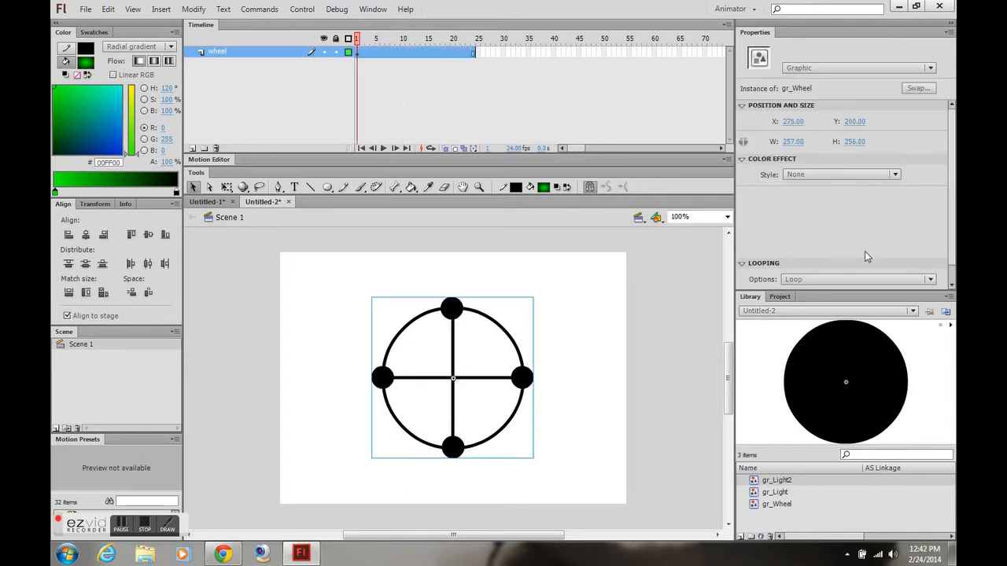
pyautogui.scroll(-1, 951, 250)
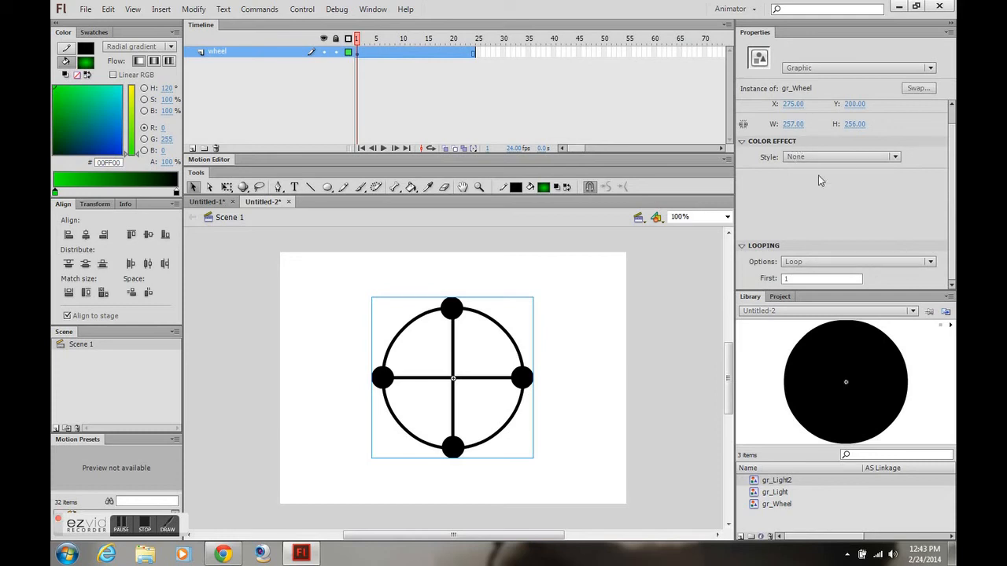
pyautogui.click(96, 204)
pyautogui.moveTo(92, 248); pyautogui.dragTo(130, 254)
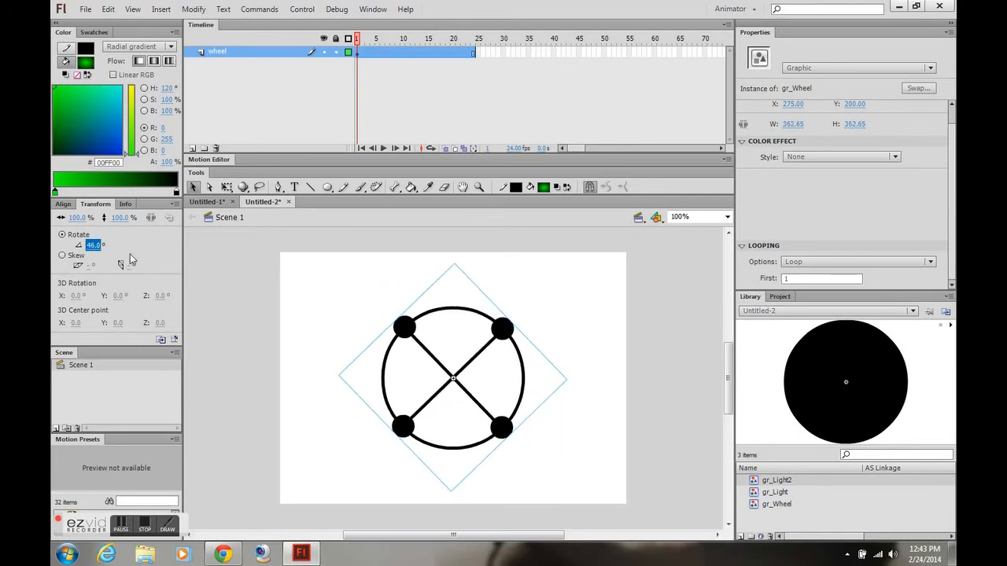
# - Undo the wheel's last rotation and create a motion tween on the wheel layer
pyautogui.hotkey('ctrl', 'z')
pyautogui.click(377, 52)
pyautogui.rightClick(378, 52)
pyautogui.click(389, 62)
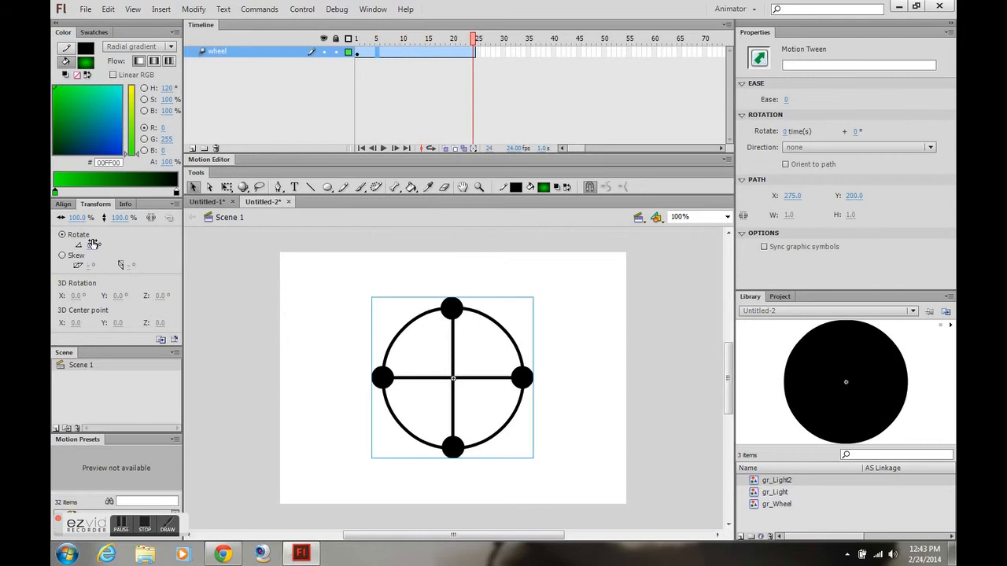
# - Try rotating the tweened wheel to 348 degrees on frame 24
pyautogui.moveTo(92, 248); pyautogui.dragTo(343, 290)
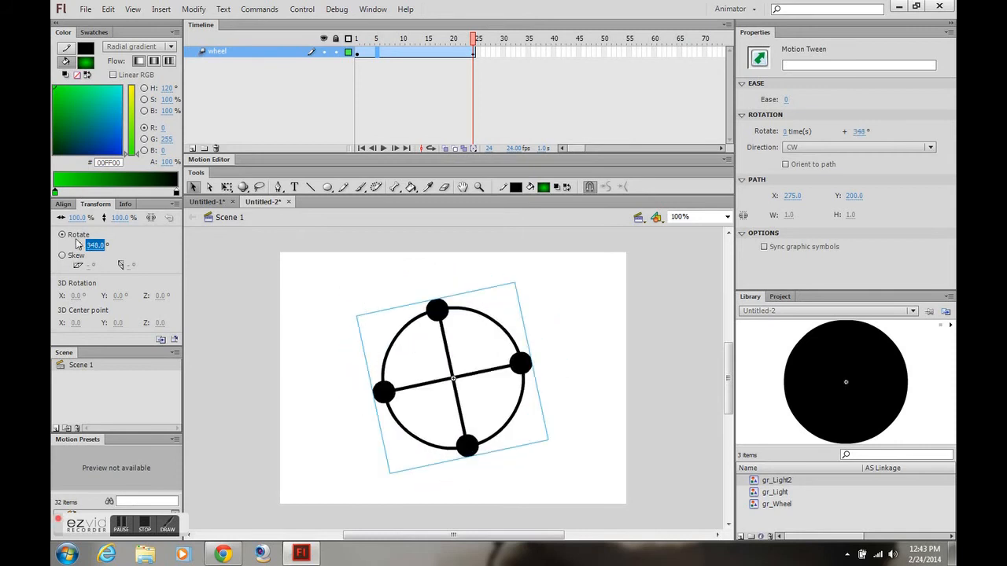
pyautogui.click(203, 253)
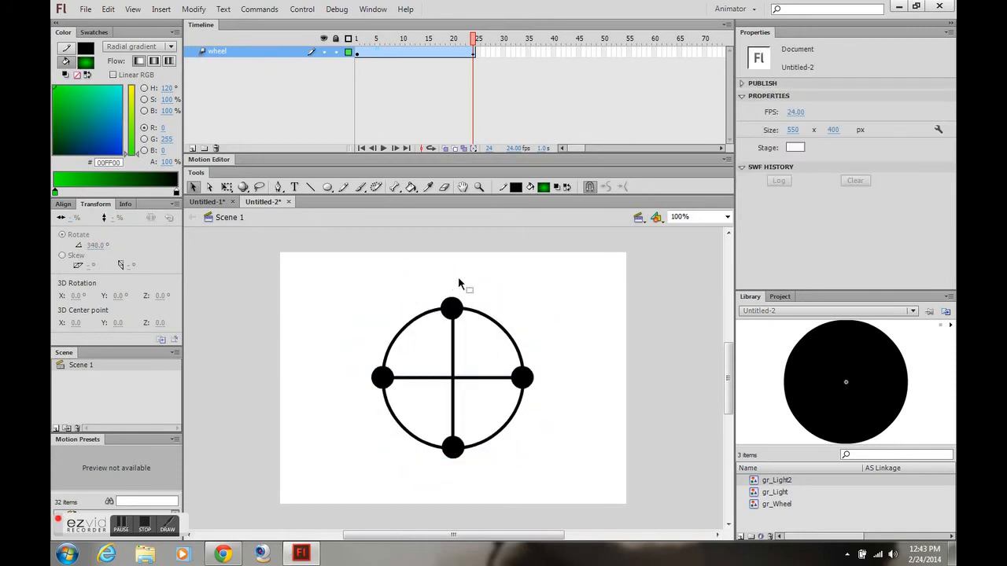
pyautogui.click(456, 313)
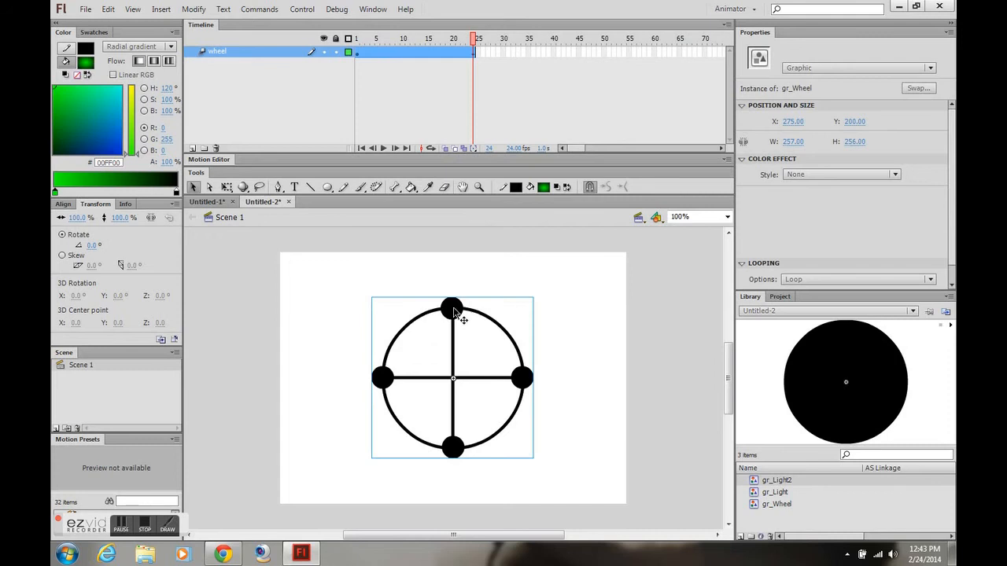
# - Set the wheel's motion tween to rotate 1 time and play the animation back
pyautogui.click(469, 50)
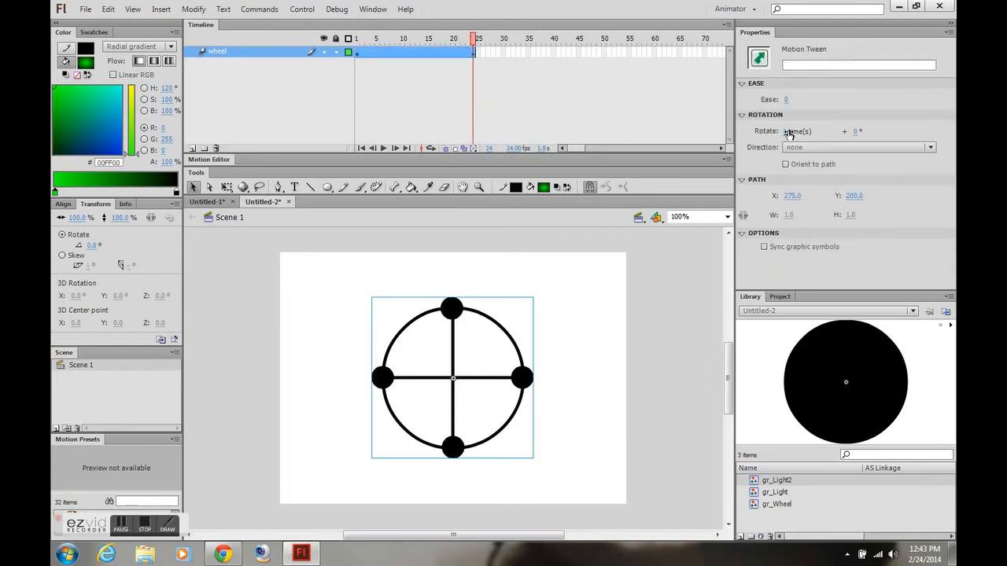
pyautogui.click(786, 132)
pyautogui.press('Return')
pyautogui.press('Return')
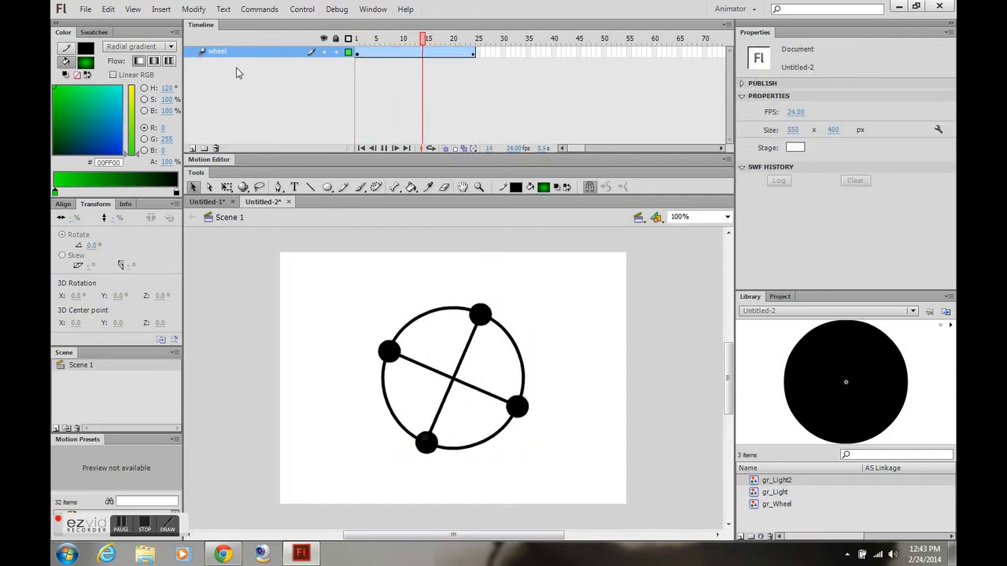
pyautogui.press('Return')
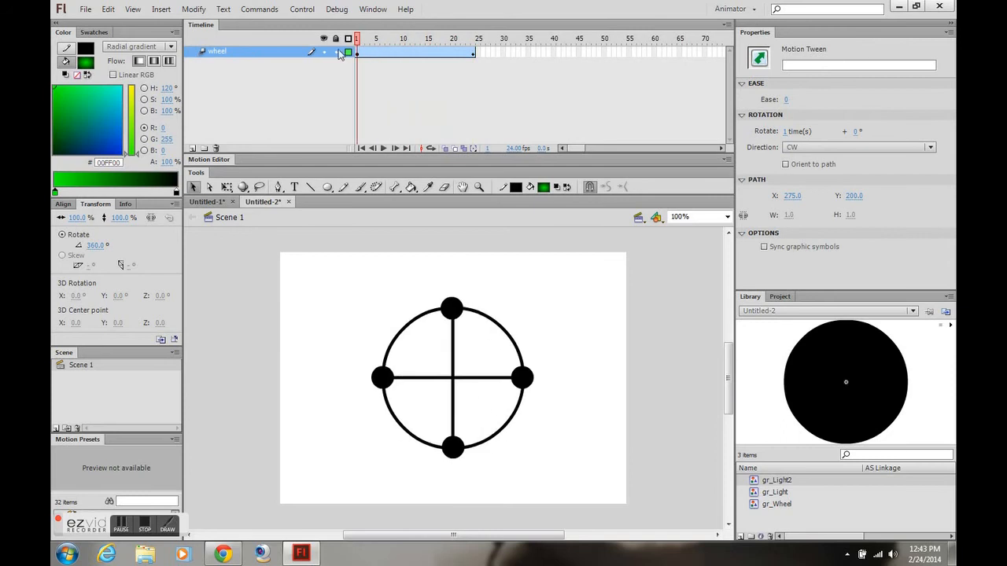
# - Inside the gr_Wheel symbol, extend Layer 1 so its timeline runs to frame 4
pyautogui.doubleClick(451, 308)
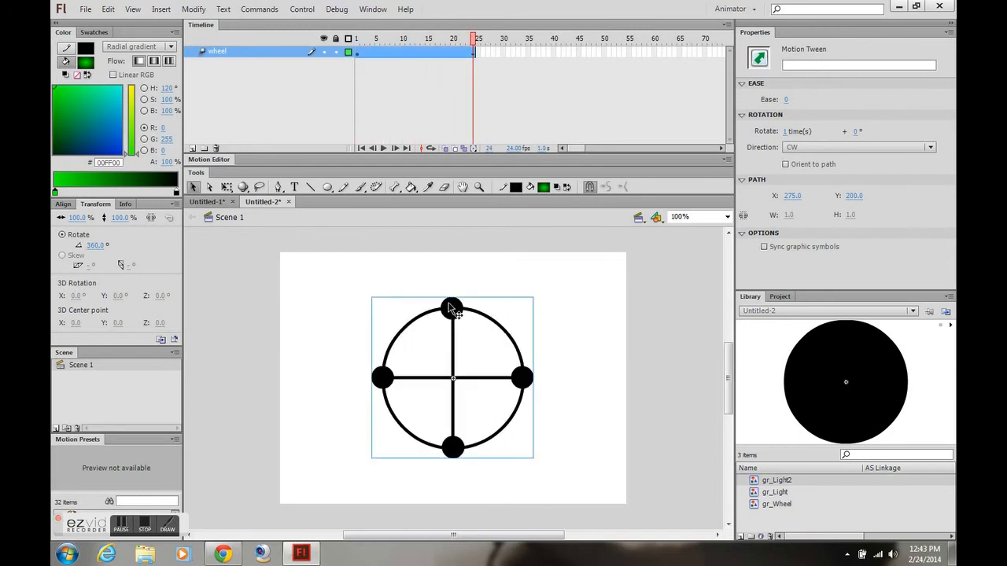
pyautogui.rightClick(380, 52)
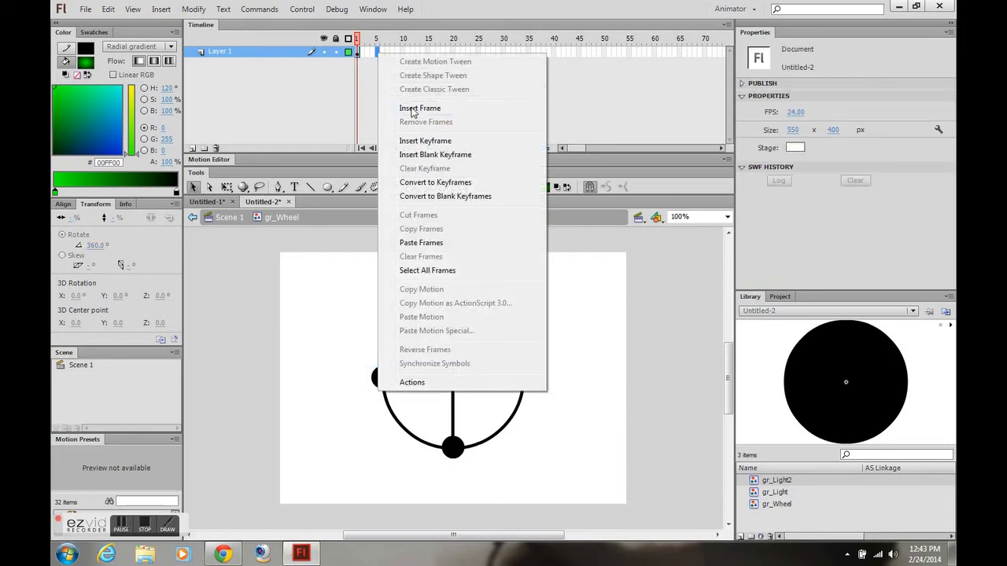
pyautogui.click(409, 106)
pyautogui.rightClick(378, 52)
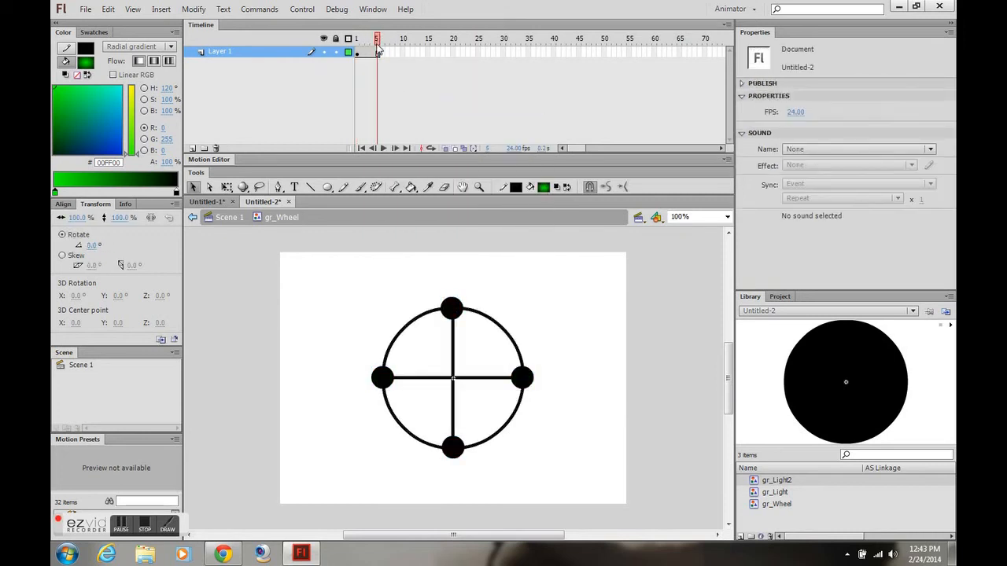
pyautogui.click(410, 126)
pyautogui.moveTo(374, 39)
pyautogui.mouseDown()
pyautogui.moveTo(354, 41)
pyautogui.moveTo(378, 50)
pyautogui.mouseUp()
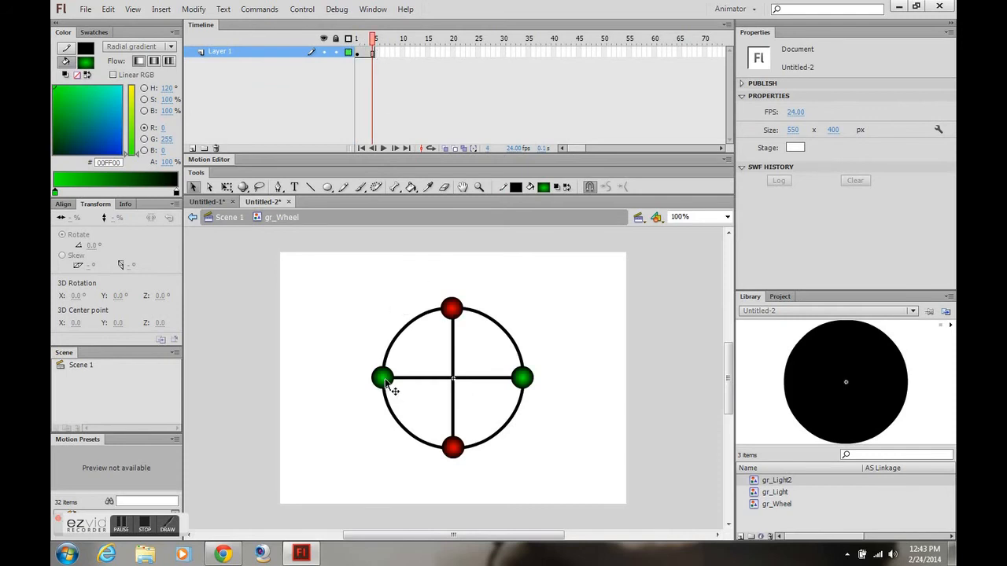
# - Cut the four light instances from Layer 1 and paste them in place on a new layer
pyautogui.click(383, 379)
pyautogui.keyDown('shift'); pyautogui.click(454, 309); pyautogui.keyUp('shift')
pyautogui.keyDown('shift'); pyautogui.click(524, 380); pyautogui.keyUp('shift')
pyautogui.keyDown('shift'); pyautogui.click(456, 449); pyautogui.keyUp('shift')
pyautogui.rightClick(458, 450)
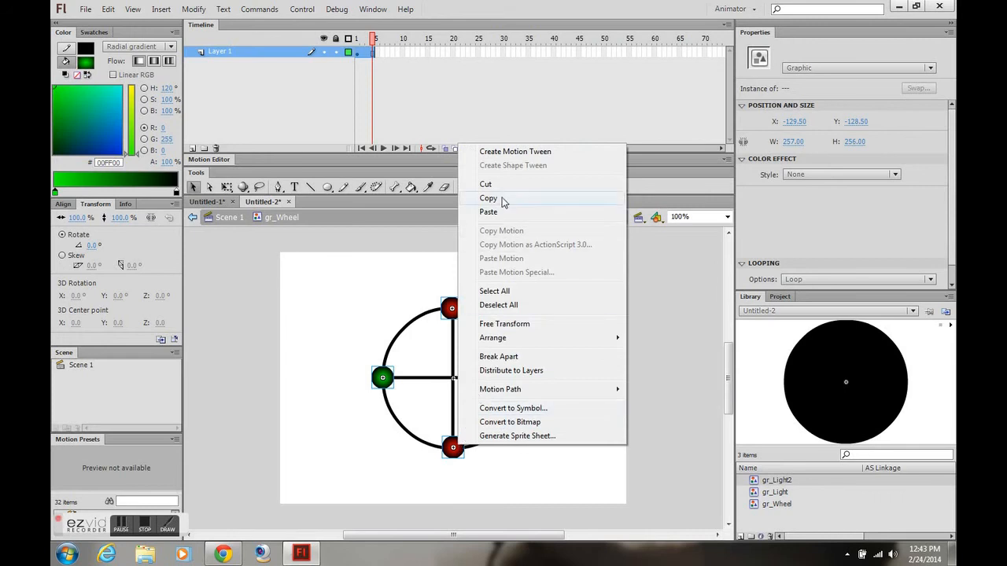
pyautogui.click(501, 186)
pyautogui.click(192, 148)
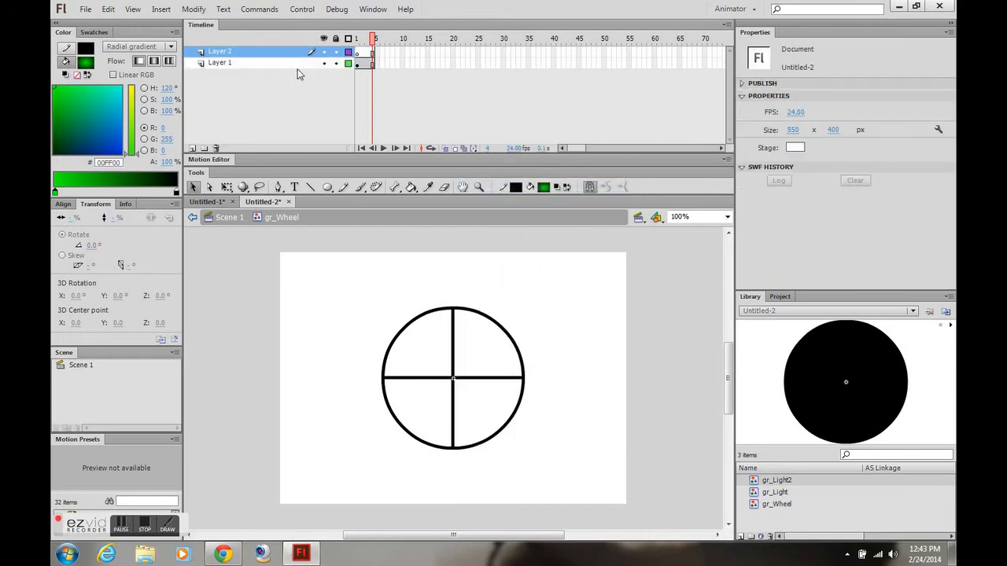
pyautogui.rightClick(380, 292)
pyautogui.click(415, 342)
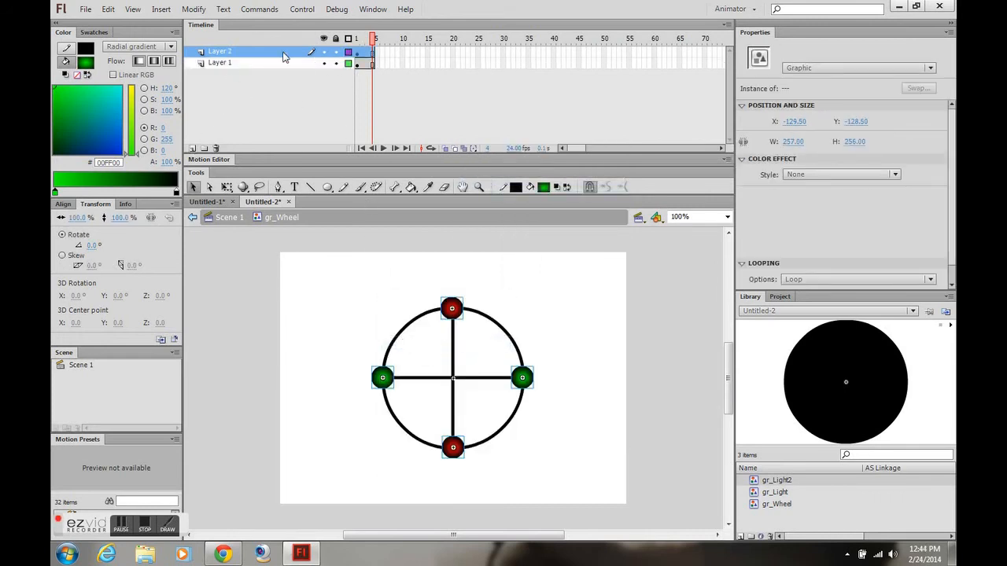
# - Rename Layer 1 to "wheel" and the new layer above it to "lights"
pyautogui.doubleClick(227, 63)
pyautogui.write('wh')
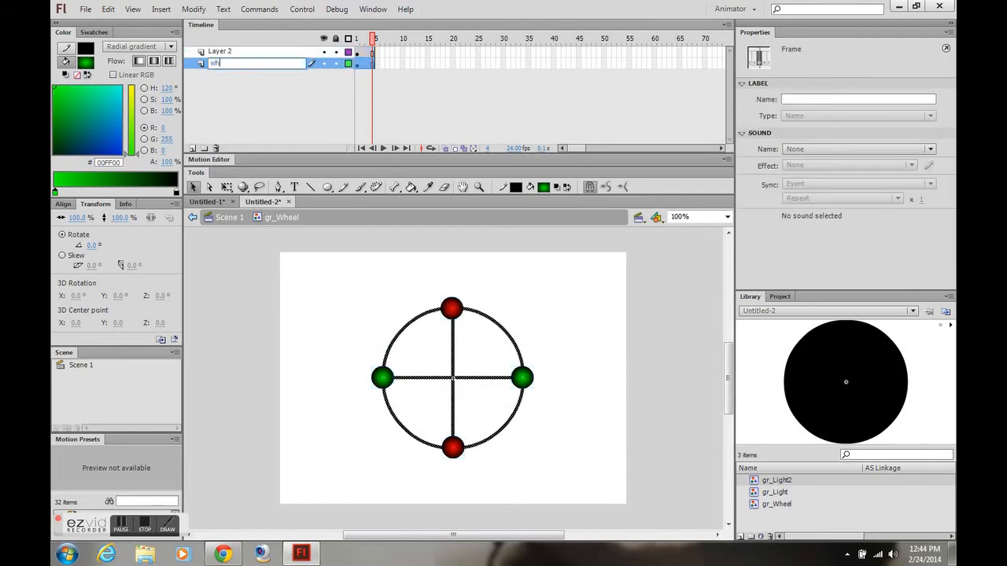
pyautogui.write('eel')
pyautogui.press('Return')
pyautogui.doubleClick(221, 52)
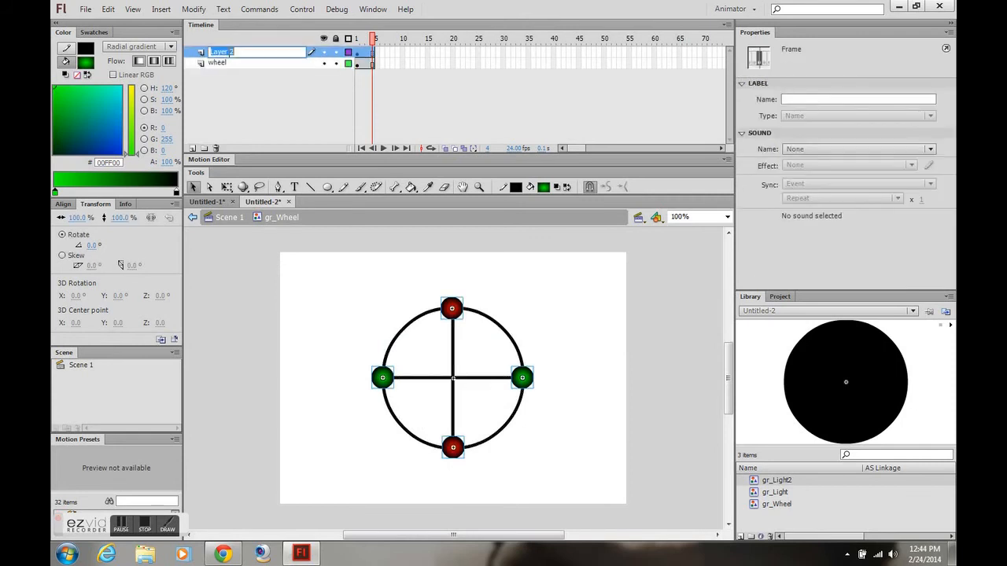
pyautogui.write('lights')
pyautogui.press('Return')
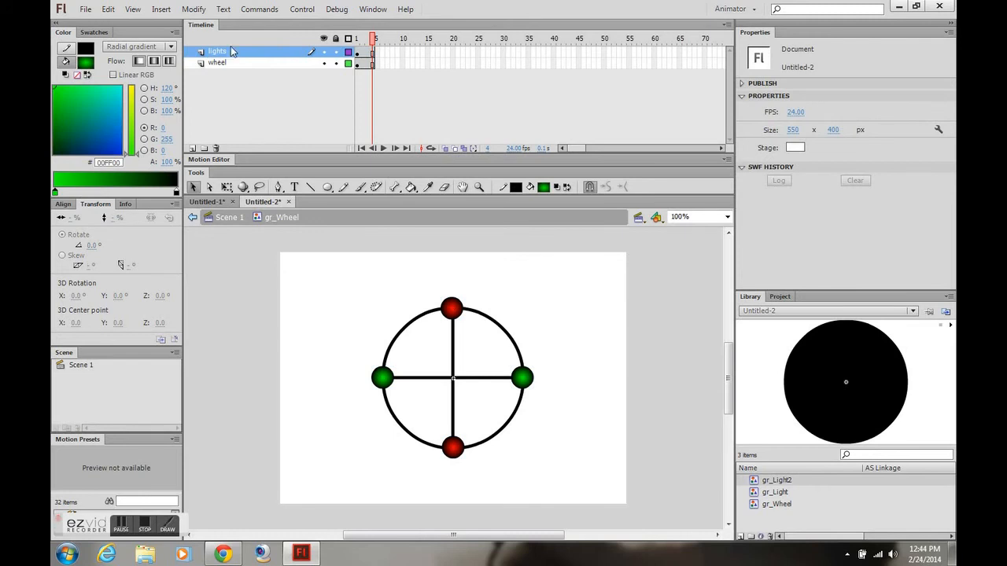
# - Return to Scene 1, test the movie to check the spinning wheel, and close the preview
pyautogui.click(229, 218)
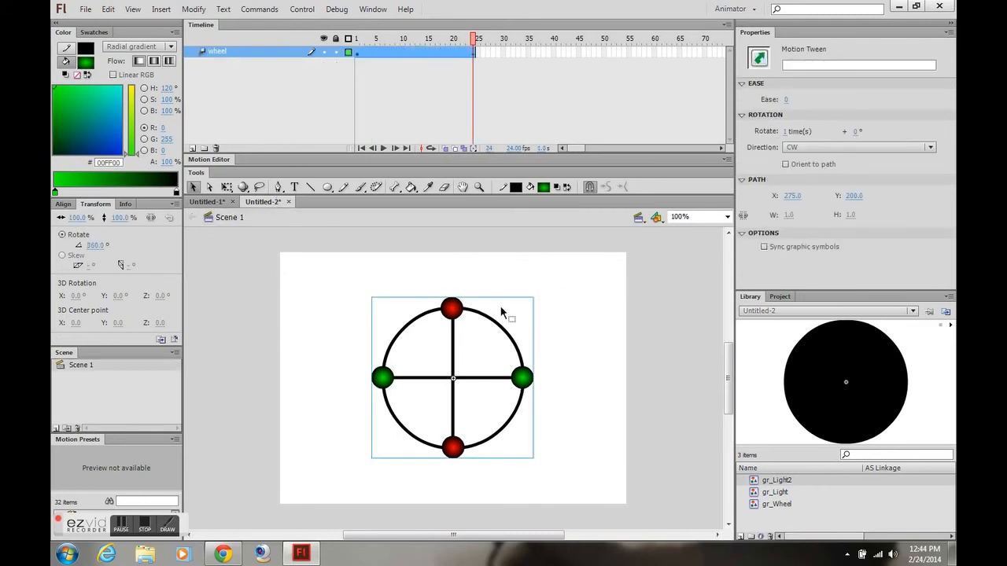
pyautogui.press('Return')
pyautogui.hotkey('ctrl', 'Return')
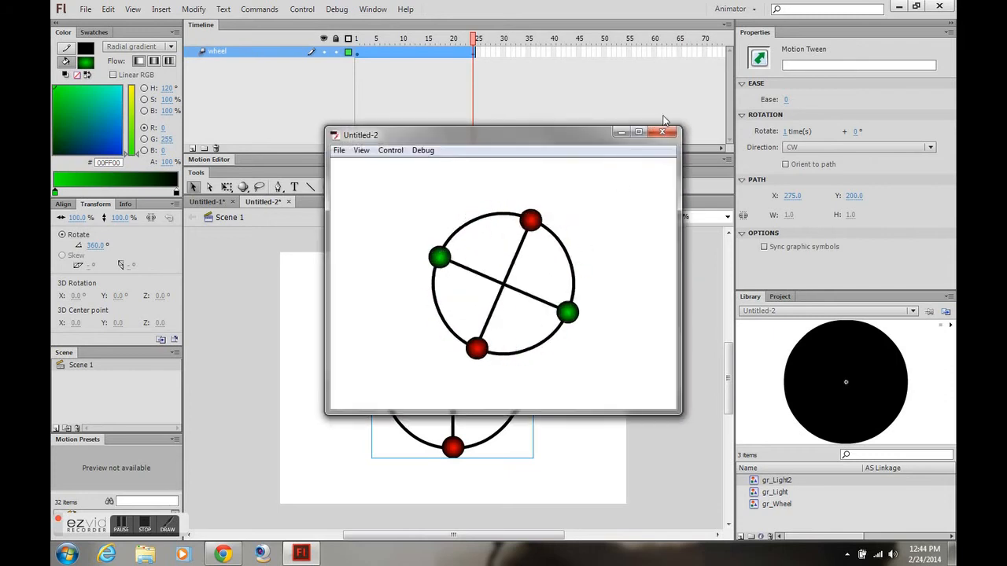
pyautogui.click(661, 131)
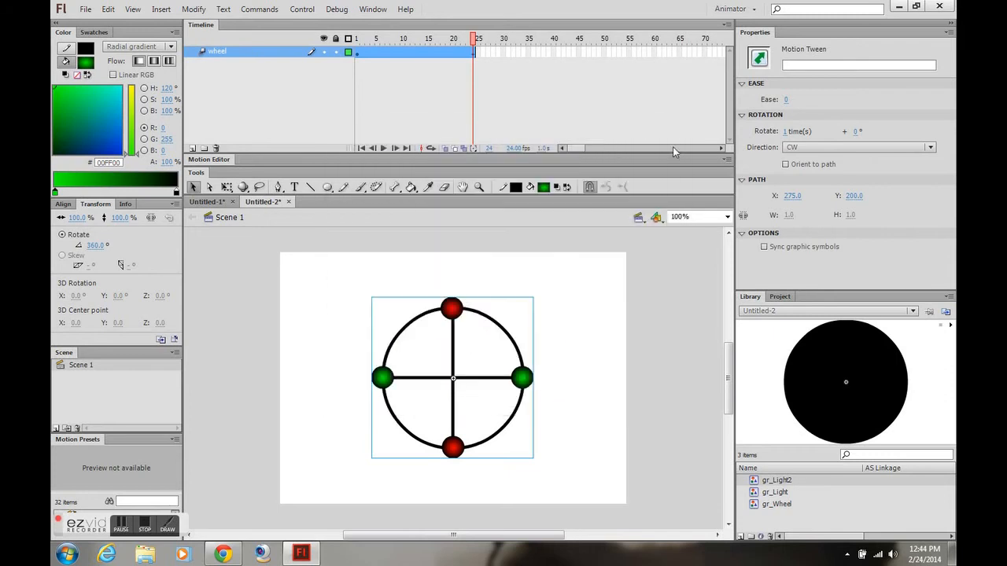
# - Inside gr_Wheel, add alternating gr_Light and gr_Light2 instances around the rim between the spoke ends on the lights layer
pyautogui.doubleClick(456, 360)
pyautogui.moveTo(778, 492); pyautogui.dragTo(393, 343)
pyautogui.moveTo(777, 482); pyautogui.dragTo(484, 315)
pyautogui.moveTo(777, 492); pyautogui.dragTo(512, 342)
pyautogui.moveTo(784, 488); pyautogui.dragTo(497, 440)
pyautogui.moveTo(775, 484); pyautogui.dragTo(430, 449)
pyautogui.moveTo(779, 494); pyautogui.dragTo(393, 414)
pyautogui.moveTo(427, 443); pyautogui.dragTo(419, 439)
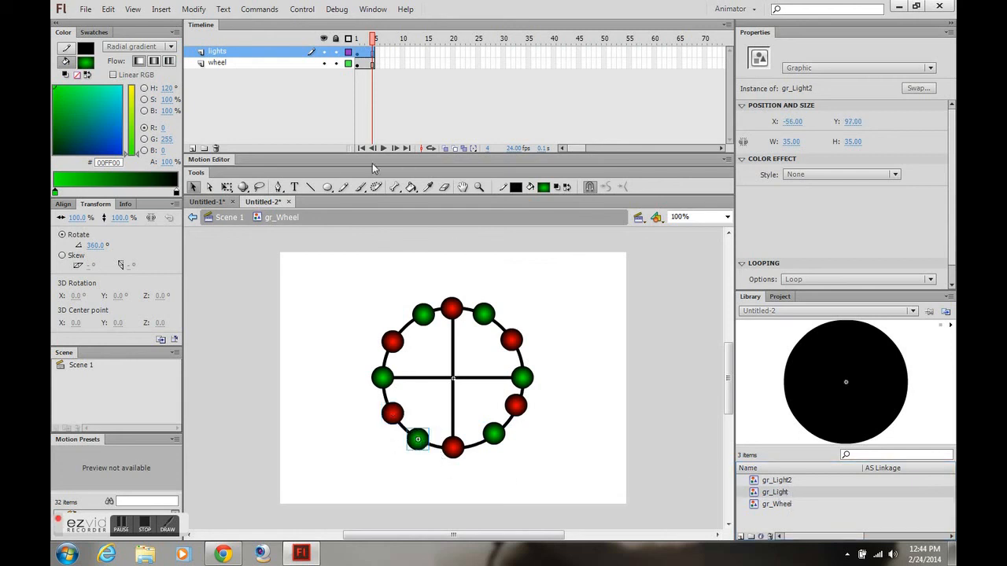
# - On frame 1 of gr_Wheel, set the looping first frame of the topmost gr_Light to 2
pyautogui.click(229, 217)
pyautogui.moveTo(356, 38)
pyautogui.mouseDown()
pyautogui.moveTo(441, 55)
pyautogui.moveTo(356, 52)
pyautogui.mouseUp()
pyautogui.click(453, 315)
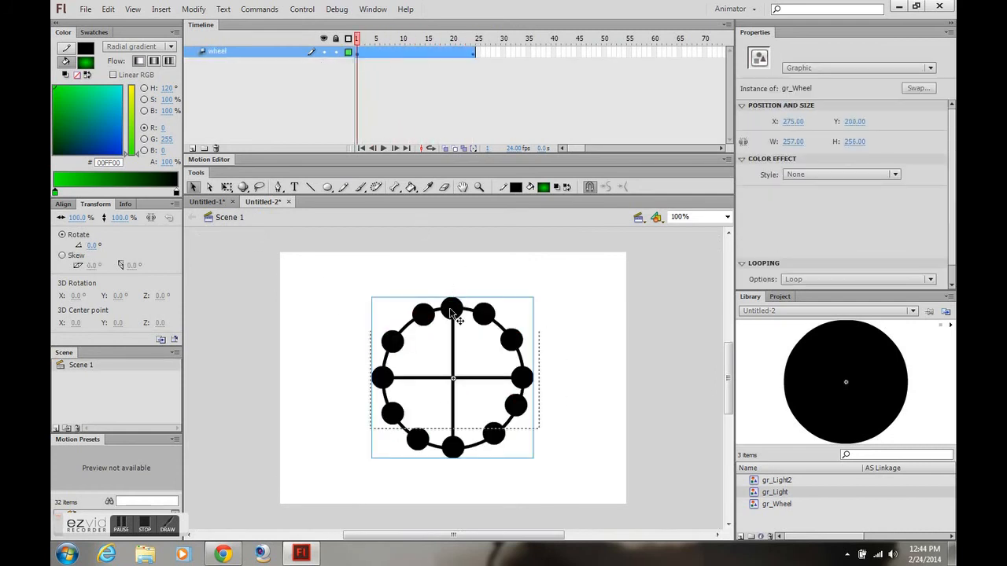
pyautogui.doubleClick(452, 313)
pyautogui.click(451, 309)
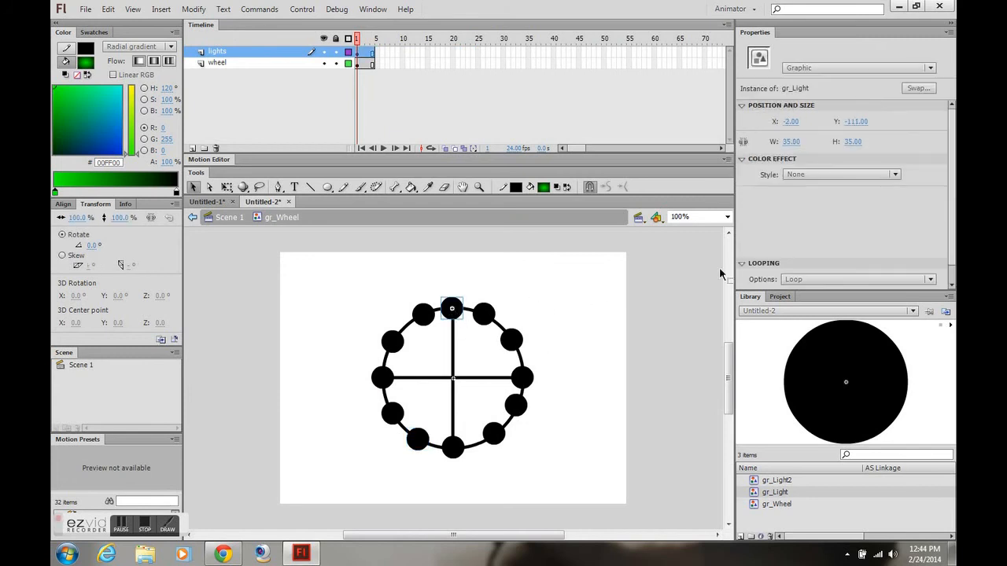
pyautogui.scroll(-1, 792, 267)
pyautogui.doubleClick(783, 280)
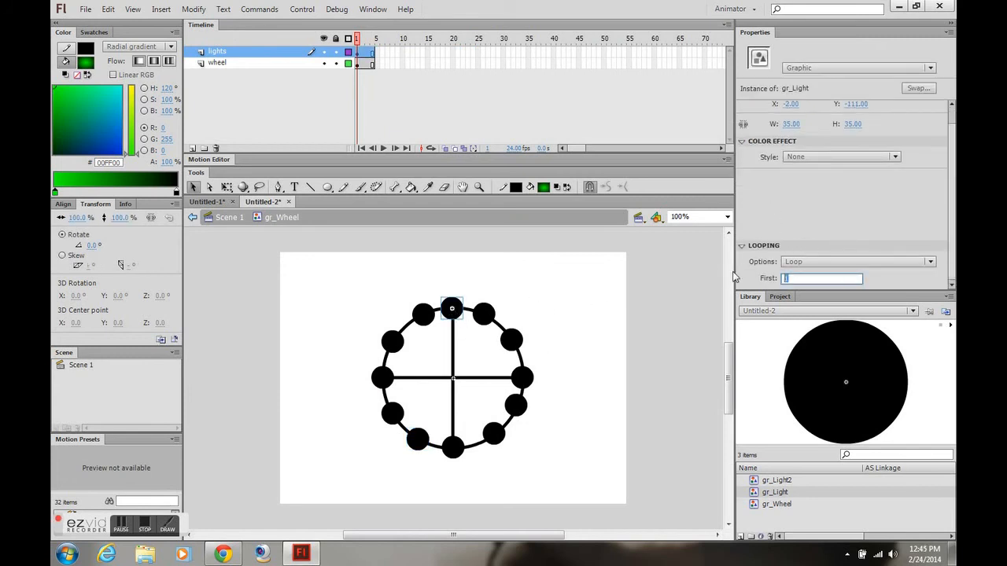
pyautogui.write('2')
pyautogui.press('Return')
# - Make the upper-right gr_Light start its loop on the solid red frame
pyautogui.click(509, 337)
pyautogui.doubleClick(792, 279)
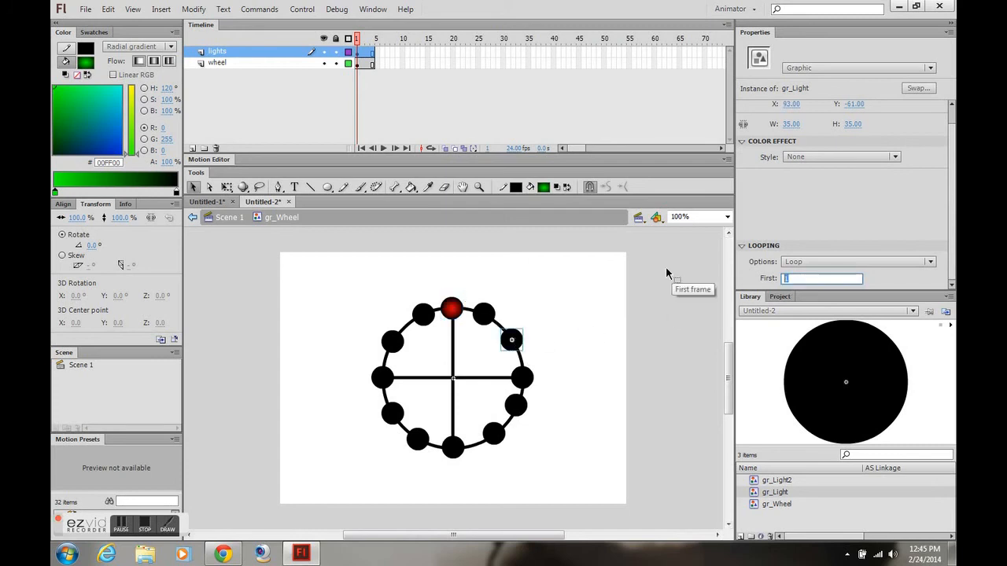
pyautogui.write('2')
pyautogui.press('Return')
# - Set the looping first frame of the gr_Light2 just left of the top light to 2
pyautogui.click(488, 317)
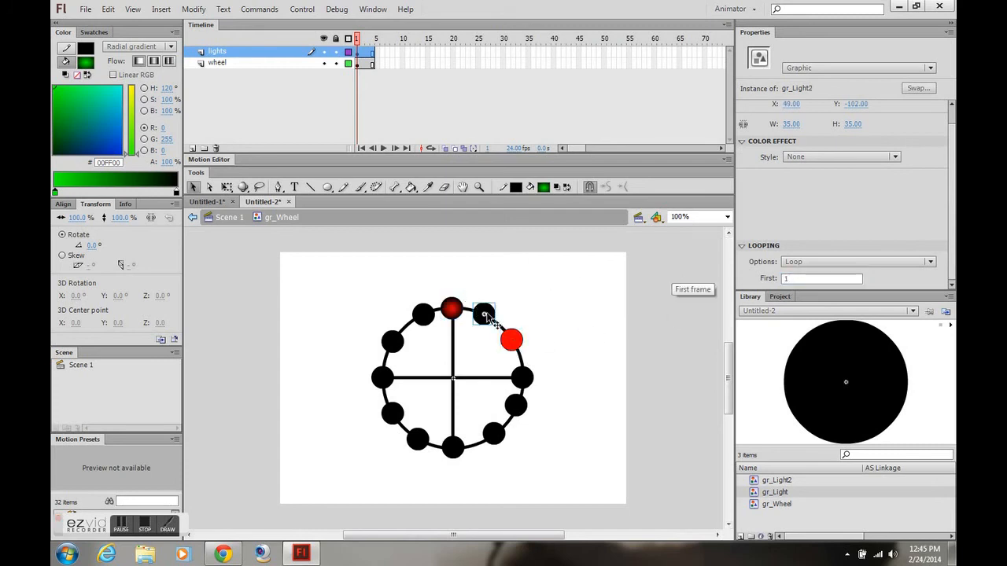
pyautogui.click(426, 317)
pyautogui.doubleClick(823, 278)
pyautogui.write('2')
pyautogui.press('Return')
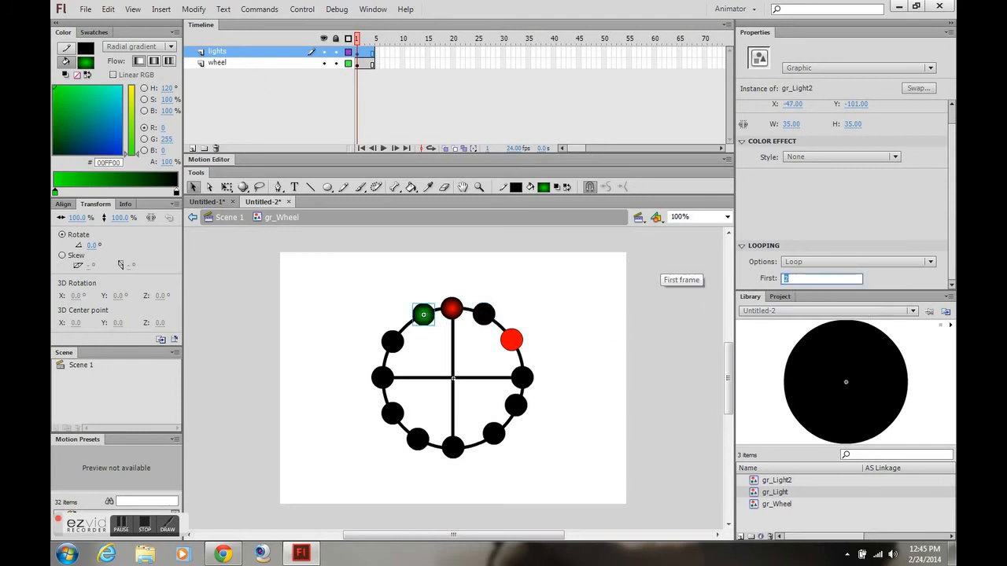
# - Set the looping first frame of the upper-left gr_Light to 4
pyautogui.click(393, 342)
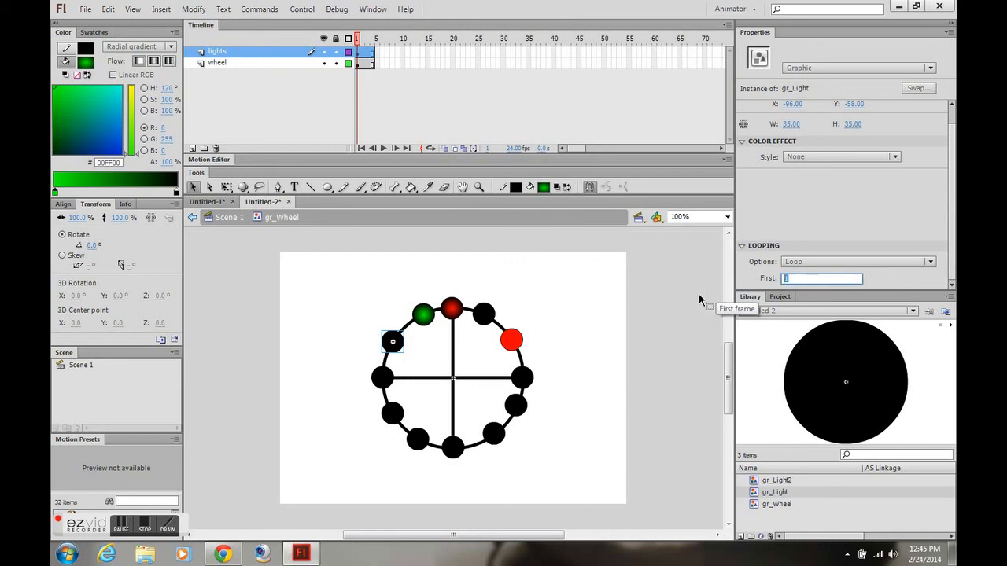
pyautogui.write('4')
pyautogui.press('Return')
pyautogui.click(399, 385)
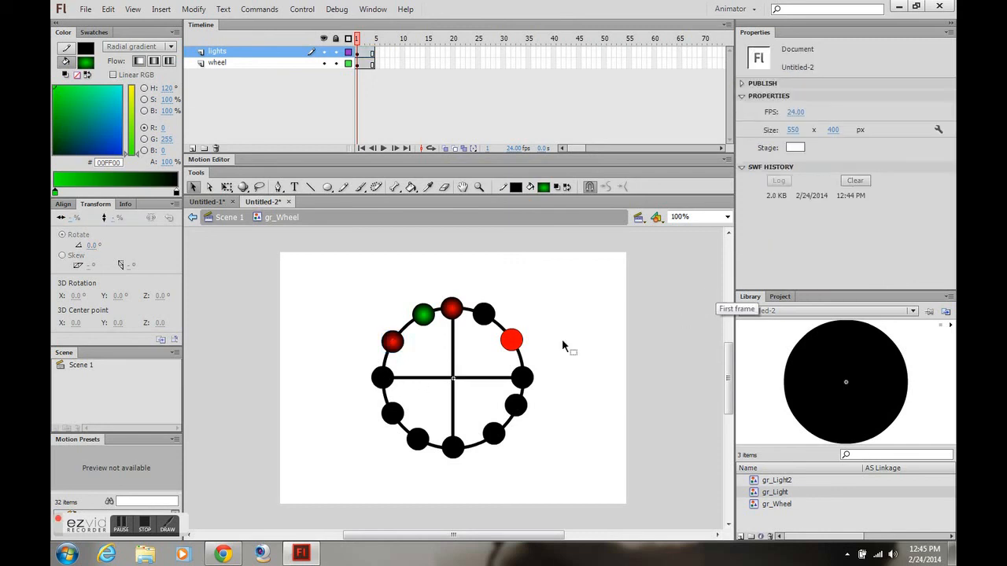
# - Make the gr_Light2 on the left spoke end start its loop on the solid green frame
pyautogui.click(382, 377)
pyautogui.scroll(-1, 802, 230)
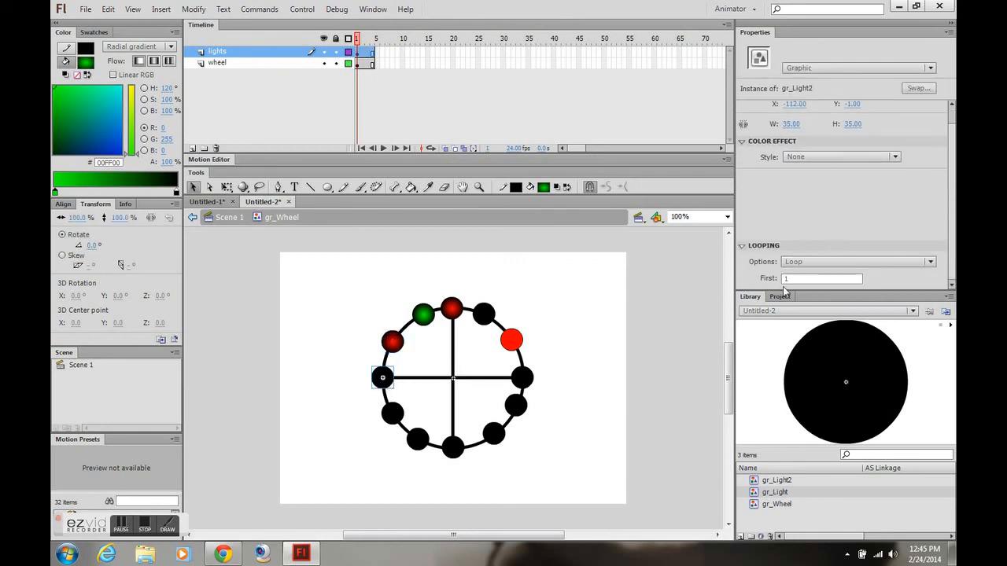
pyautogui.write('2')
pyautogui.press('Return')
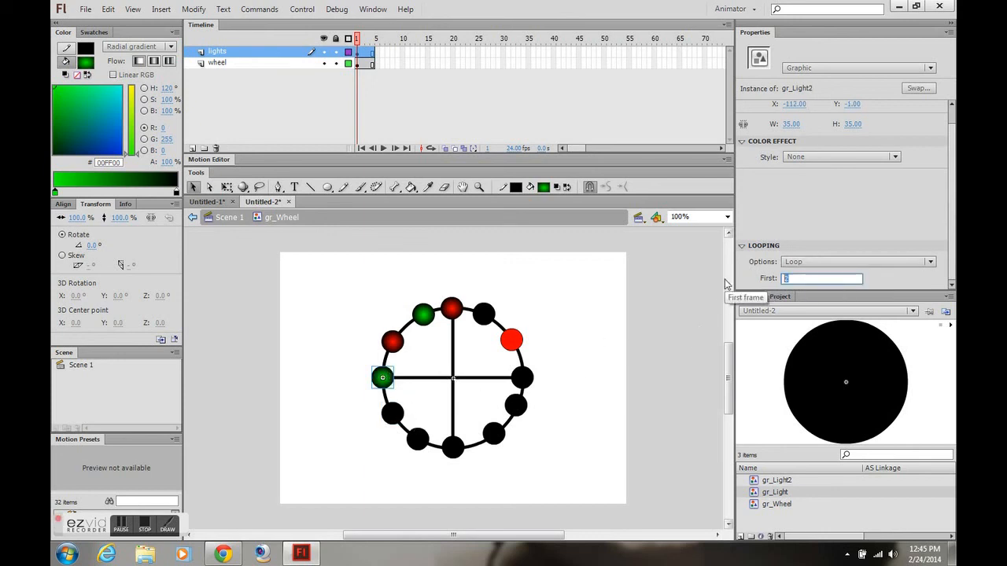
# - Make the gr_Light2 just left of the bottom light start its loop on a green gradient frame
pyautogui.click(397, 421)
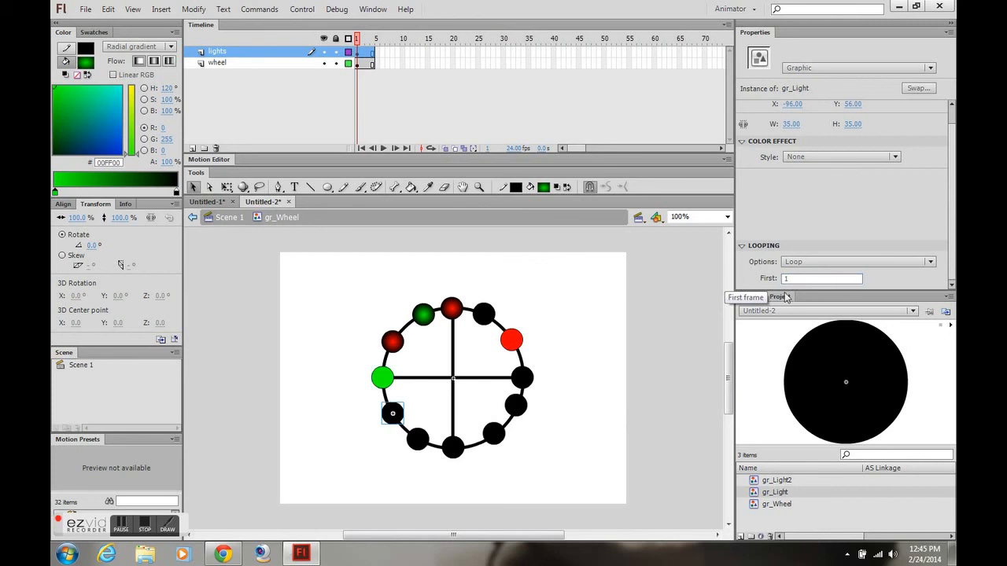
pyautogui.click(417, 445)
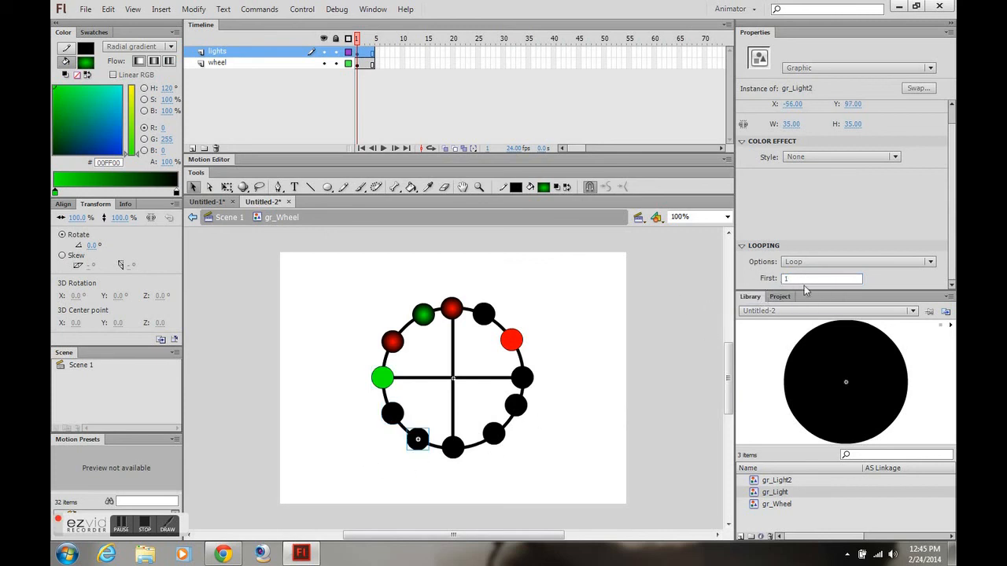
pyautogui.click(416, 436)
# - Set the looping first frame of the gr_Light at the bottom end of the vertical spoke to 3
pyautogui.click(453, 447)
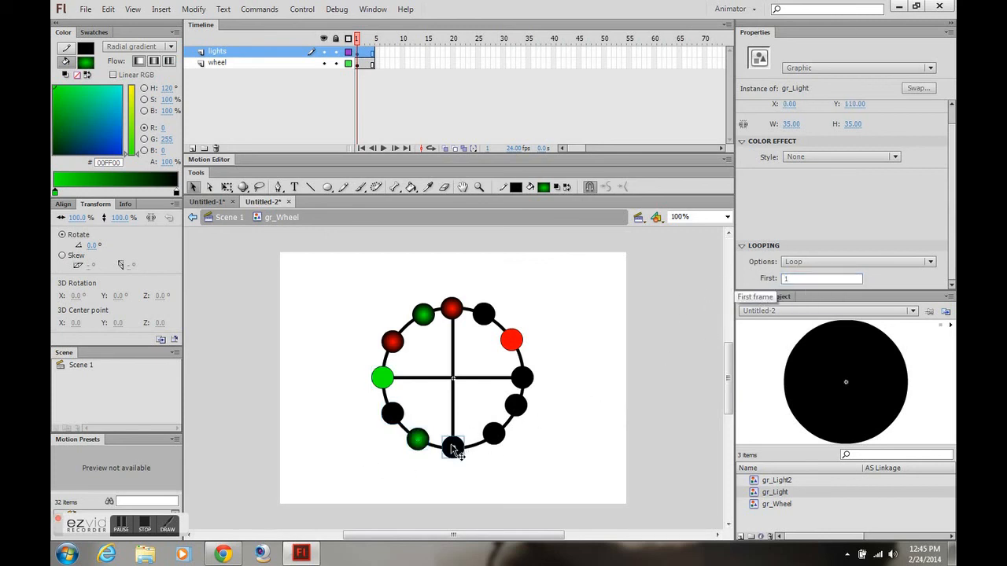
pyautogui.click(822, 278)
pyautogui.write('3')
pyautogui.press('Return')
# - Make the gr_Light2 just right of the bottom light start on the solid green frame, and set the next gr_Light's first frame to 2
pyautogui.click(493, 437)
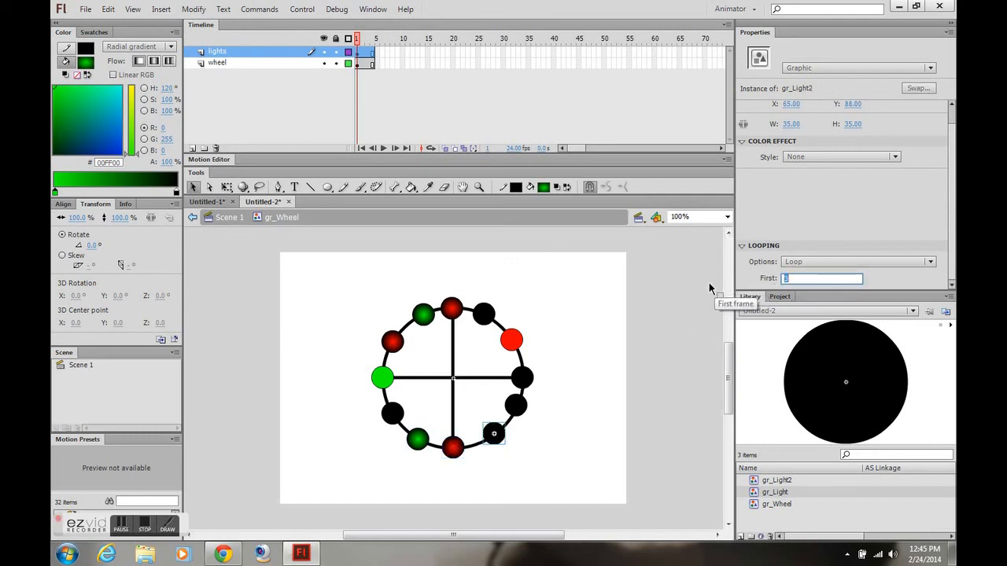
pyautogui.click(518, 405)
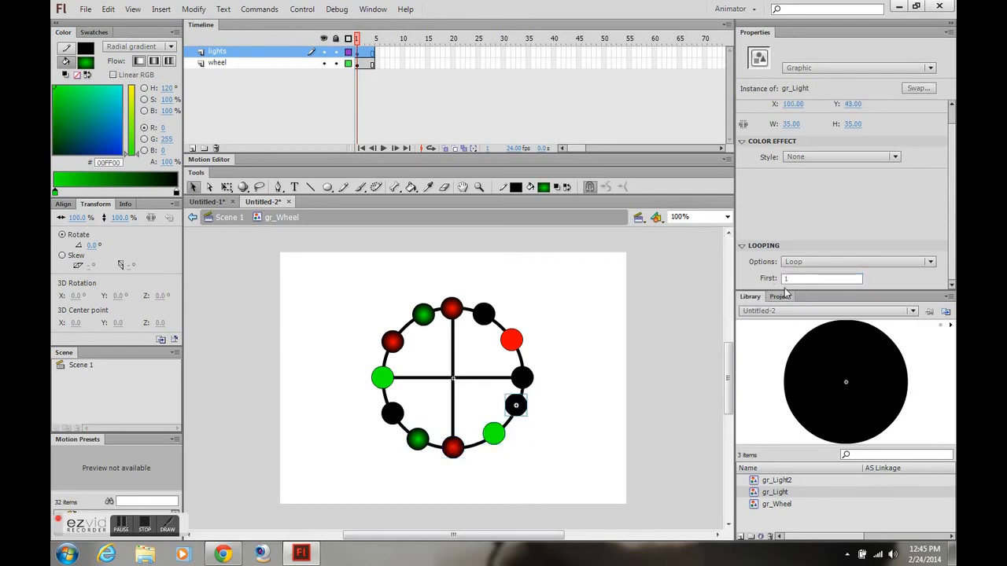
pyautogui.write('2')
# - Return to Scene 1 and preview the wheel animation with a test movie and by scrubbing the timeline to frame 24
pyautogui.click(523, 379)
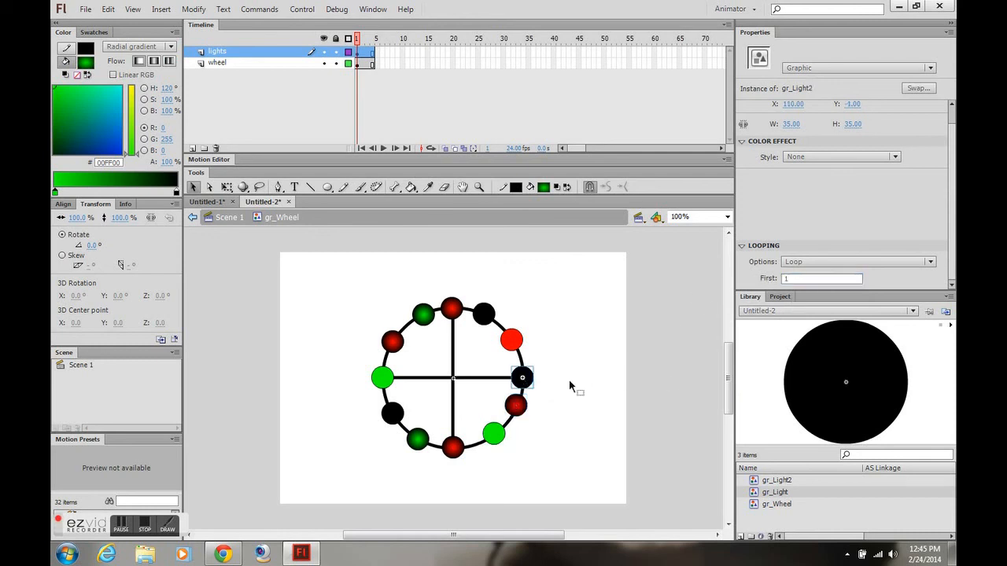
pyautogui.click(227, 217)
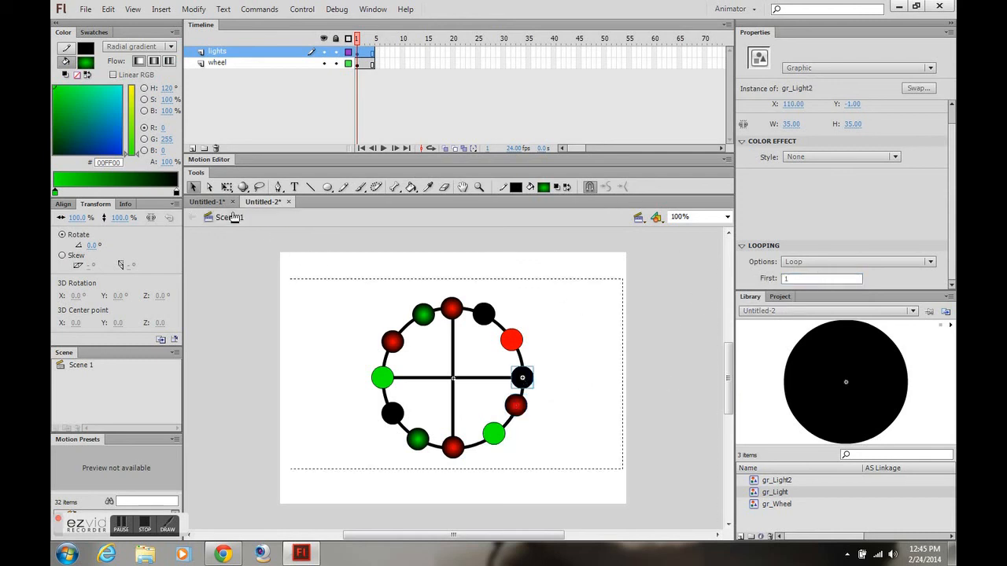
pyautogui.hotkey('ctrl', 'Return')
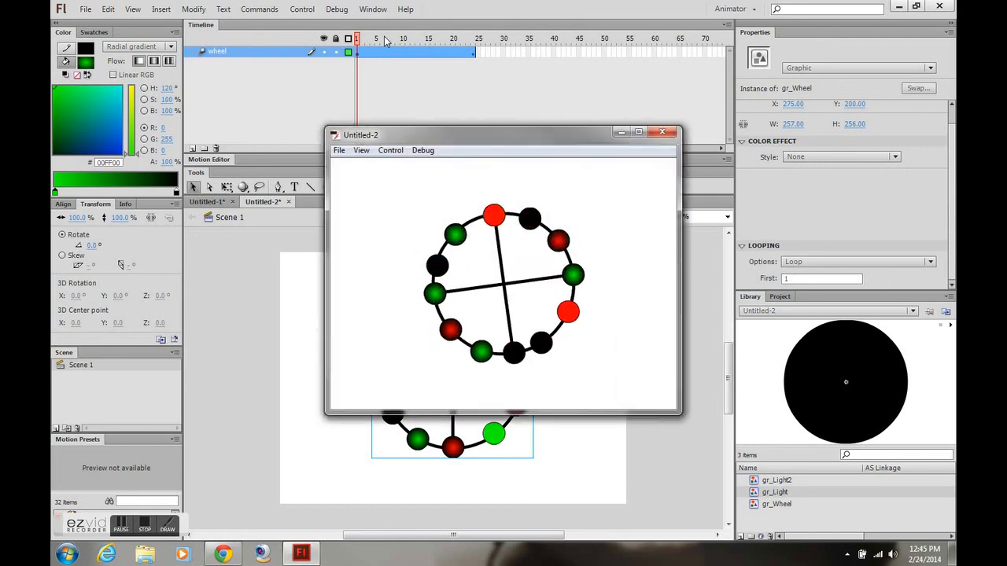
pyautogui.click(661, 131)
pyautogui.moveTo(362, 37); pyautogui.dragTo(580, 124)
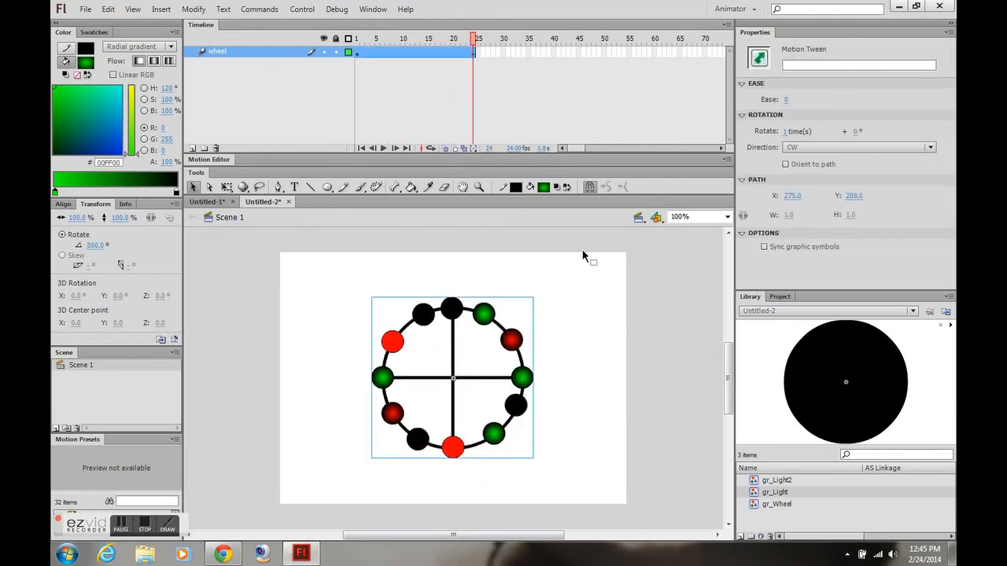
# - Add a new layer and place it below the wheel layer
pyautogui.click(193, 148)
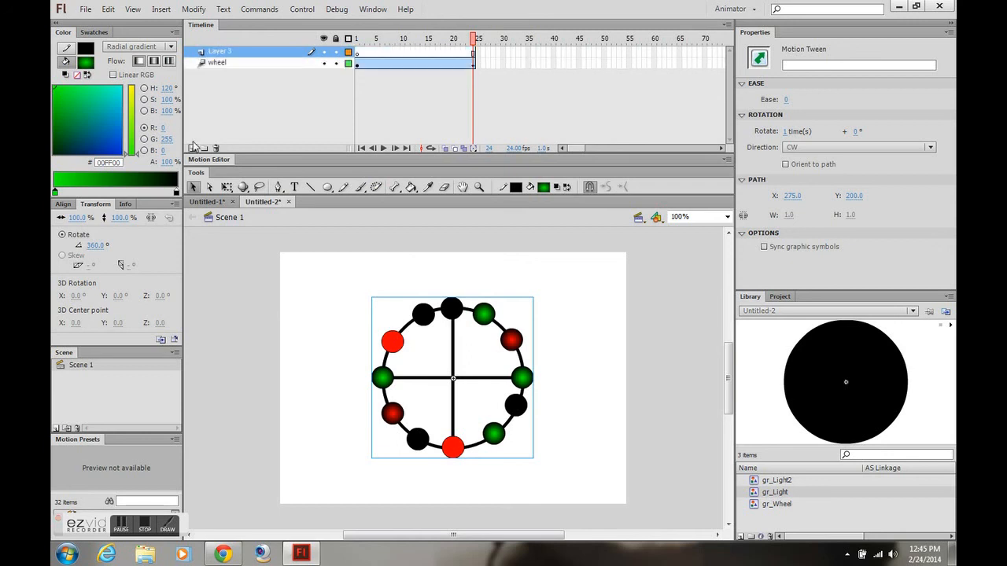
pyautogui.moveTo(234, 57); pyautogui.dragTo(235, 69)
# - Draw two black stand legs with a 13.60 stroke using the Line tool, each running from the wheel's hub diagonally down past the rim
pyautogui.click(310, 187)
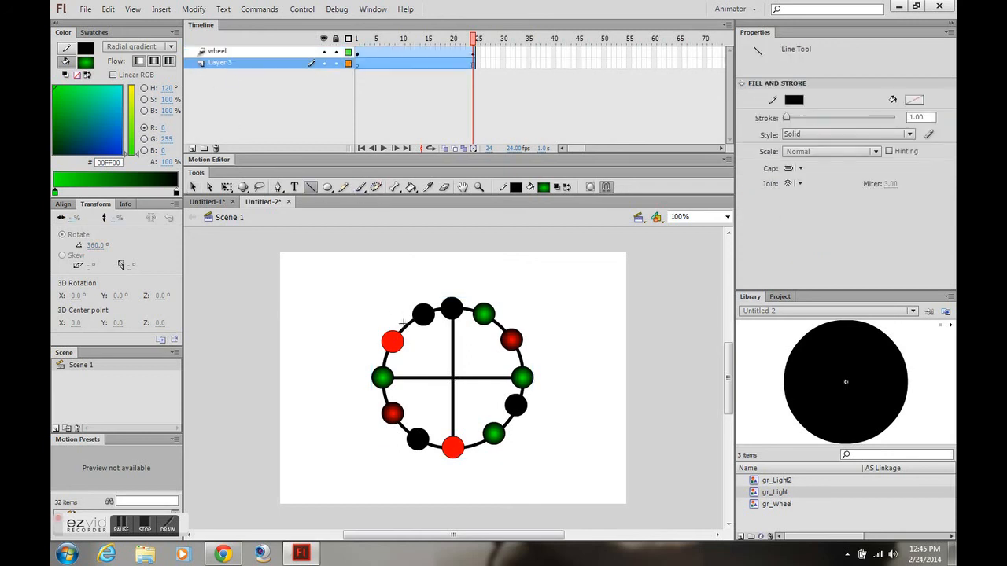
pyautogui.moveTo(428, 405); pyautogui.dragTo(378, 491)
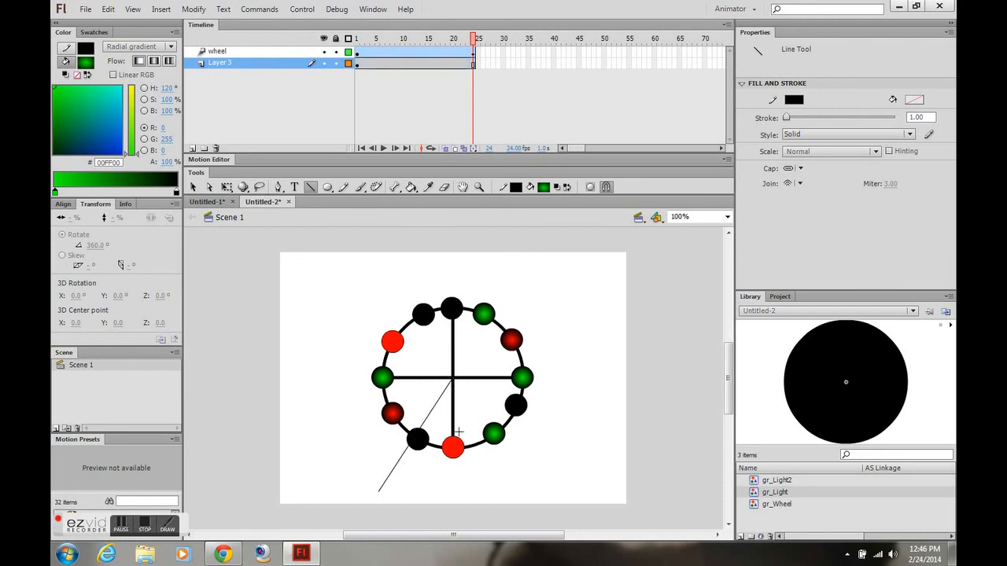
pyautogui.hotkey('ctrl', 'z')
pyautogui.moveTo(786, 118); pyautogui.dragTo(793, 118)
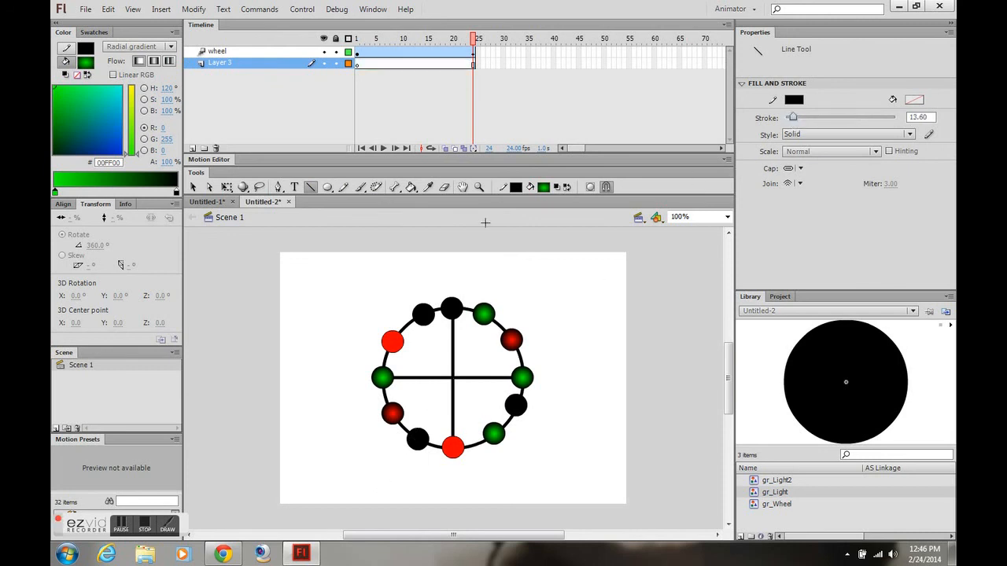
pyautogui.moveTo(453, 378); pyautogui.dragTo(403, 487)
pyautogui.moveTo(453, 378); pyautogui.dragTo(515, 481)
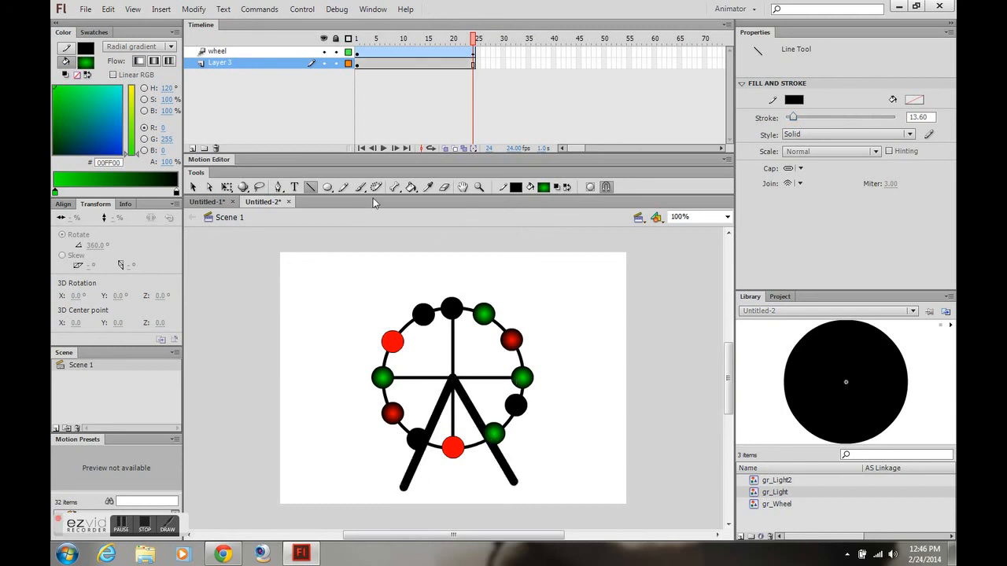
# - Move the layer with the legs above the wheel layer and rename it Stand
pyautogui.moveTo(250, 66); pyautogui.dragTo(236, 52)
pyautogui.doubleClick(221, 54)
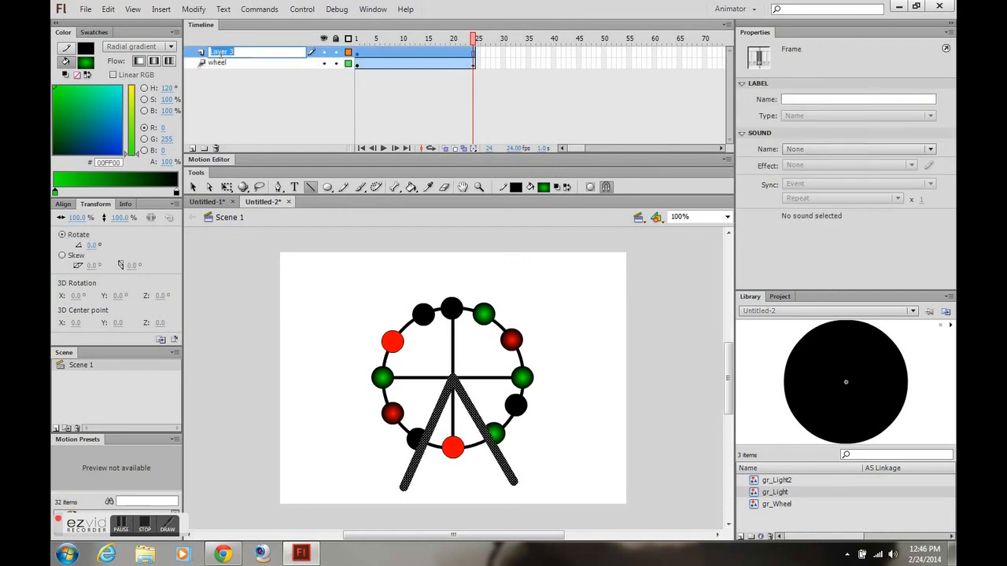
pyautogui.write('Stand')
pyautogui.press('Return')
pyautogui.press('Return')
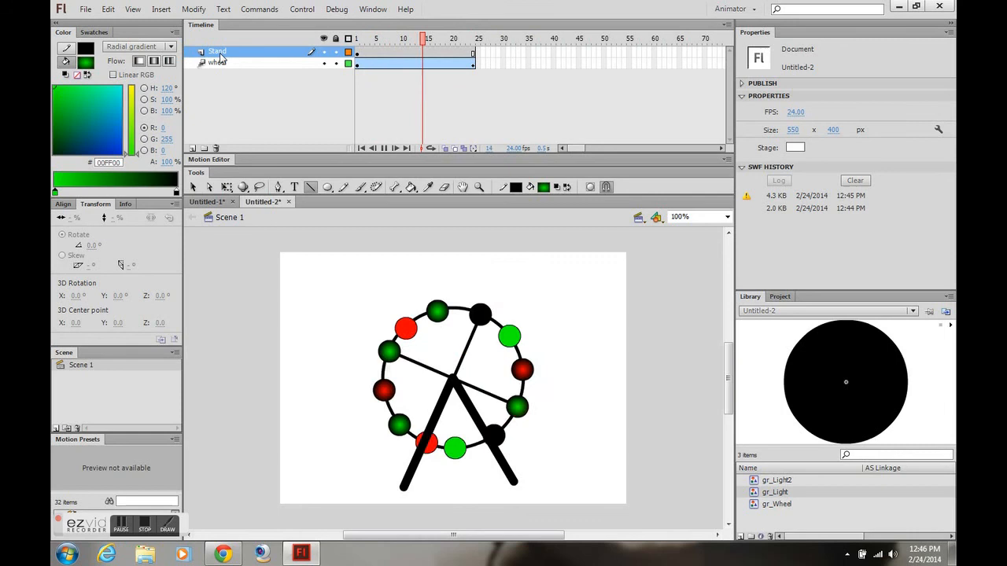